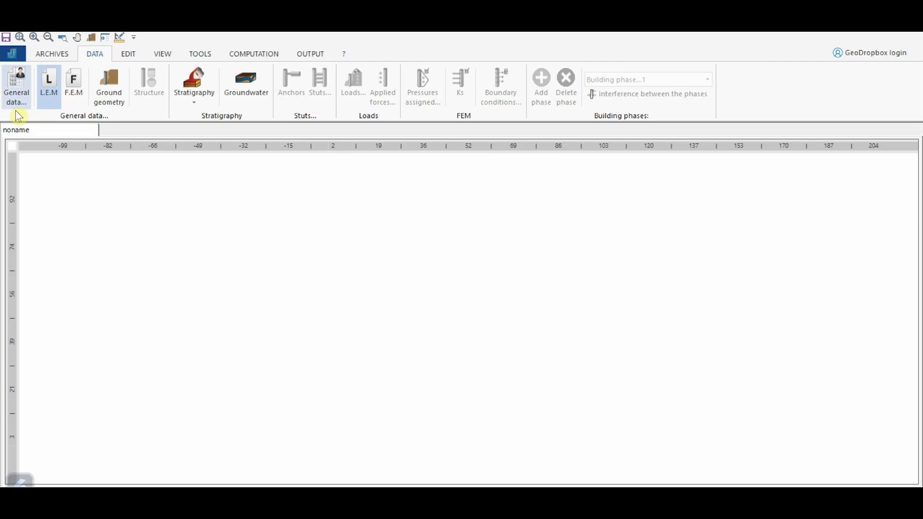
- In the general data, set the GEO standards to Eurocode: Ec7, Ec8 and the STR standards to Eurocode: Ec2
click(17, 87)
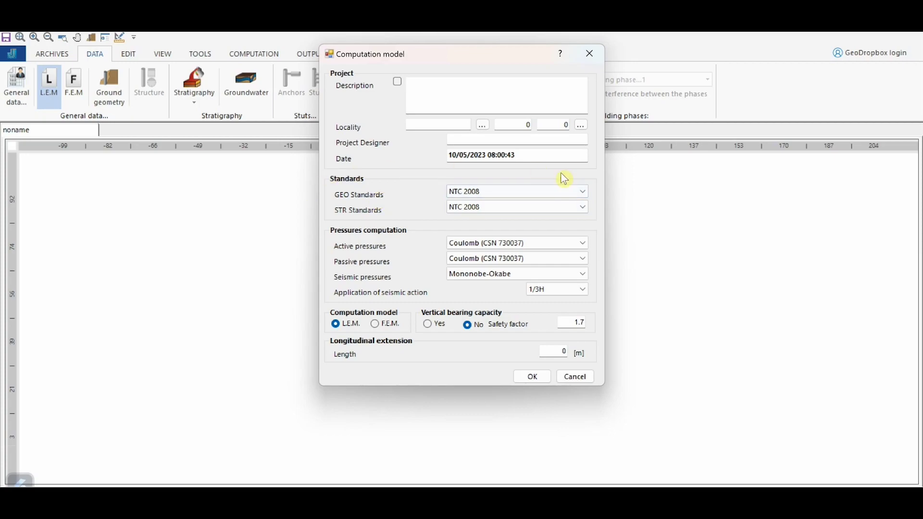
click(511, 191)
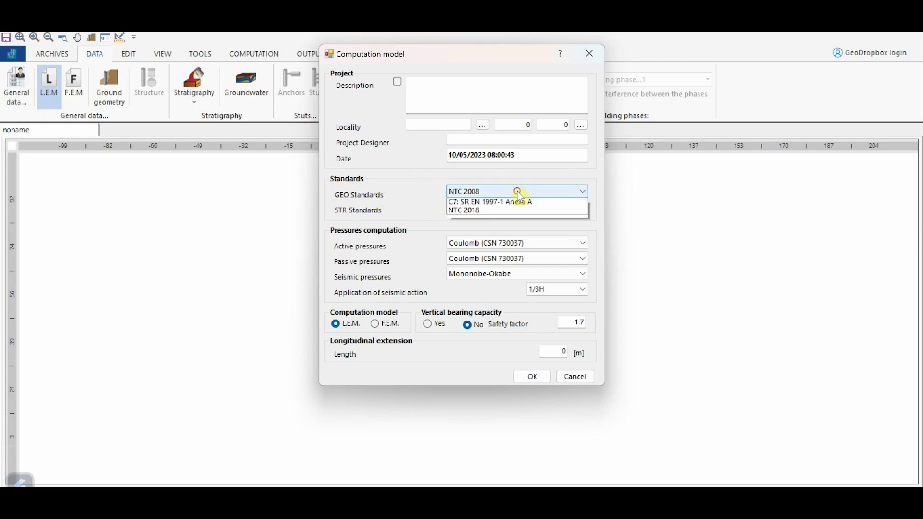
click(501, 191)
click(500, 207)
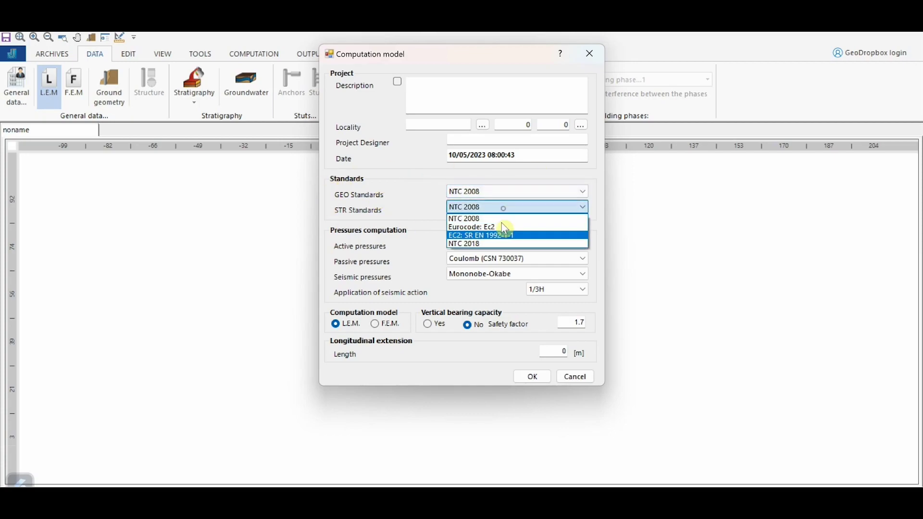
click(494, 209)
click(480, 191)
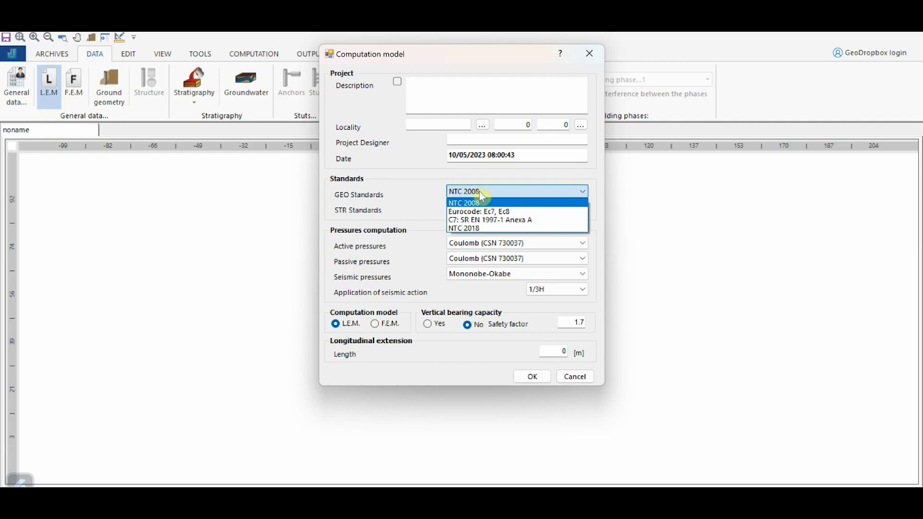
click(492, 211)
click(495, 208)
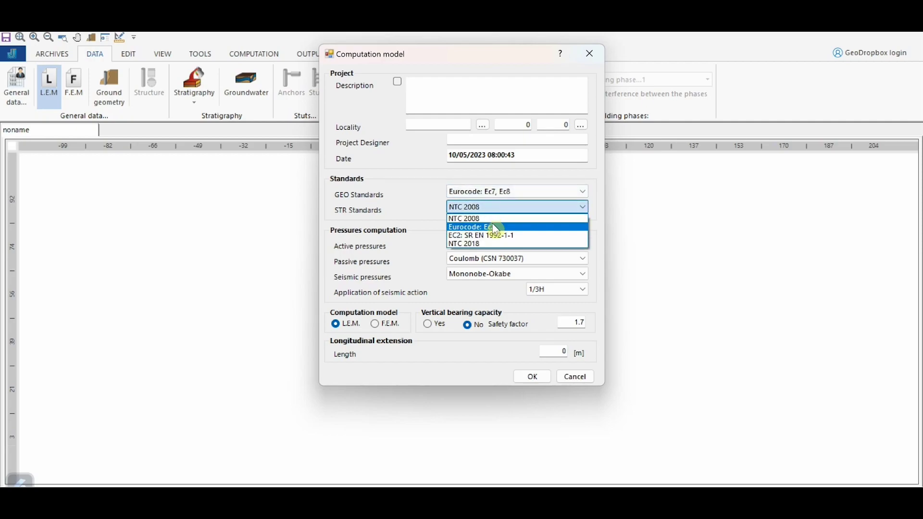
click(497, 228)
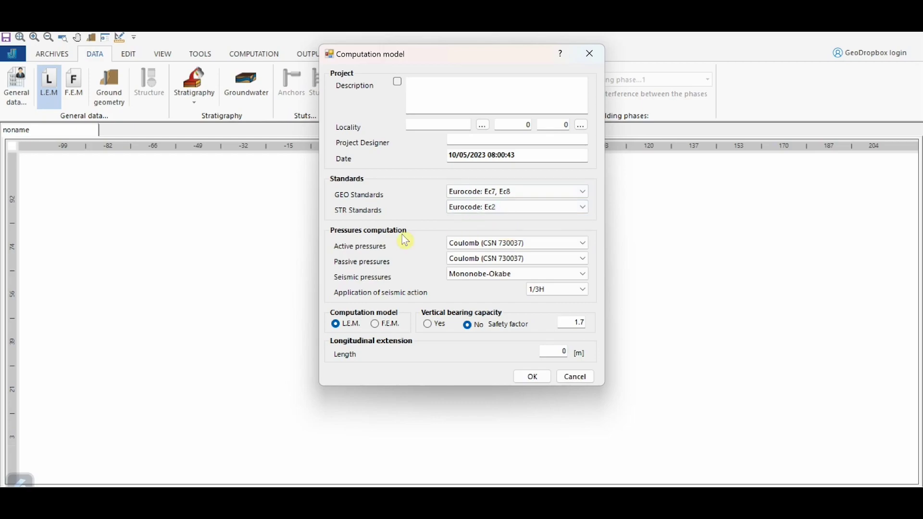
- Review the available computation methods for active, passive and seismic pressures and the options for applying the seismic action
click(510, 243)
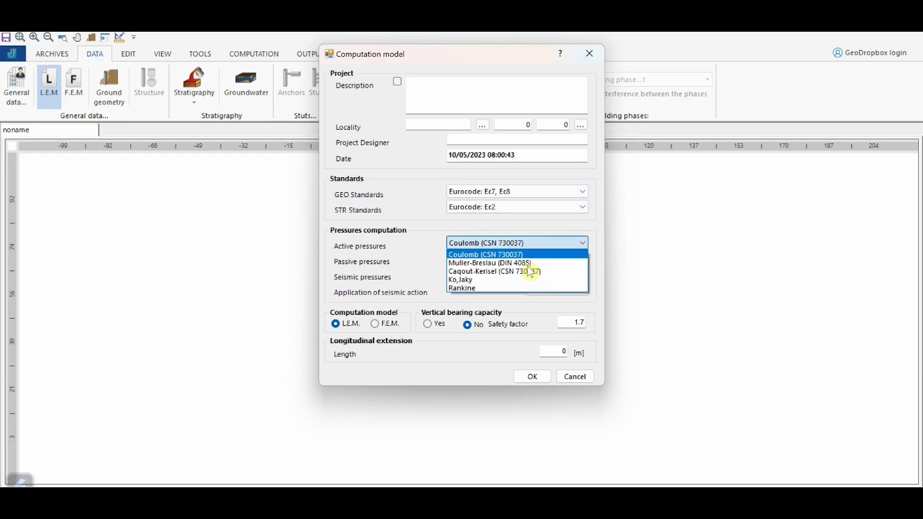
click(507, 242)
click(515, 260)
click(505, 270)
click(503, 274)
click(494, 270)
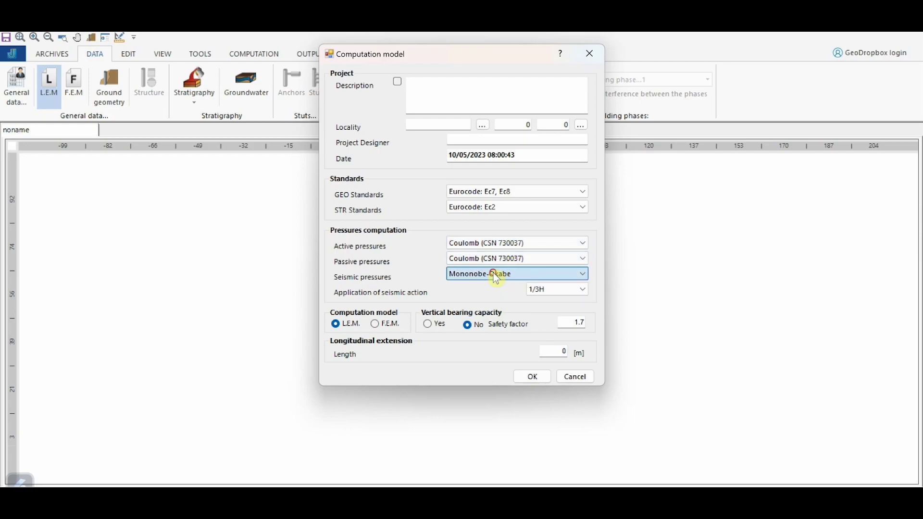
click(558, 290)
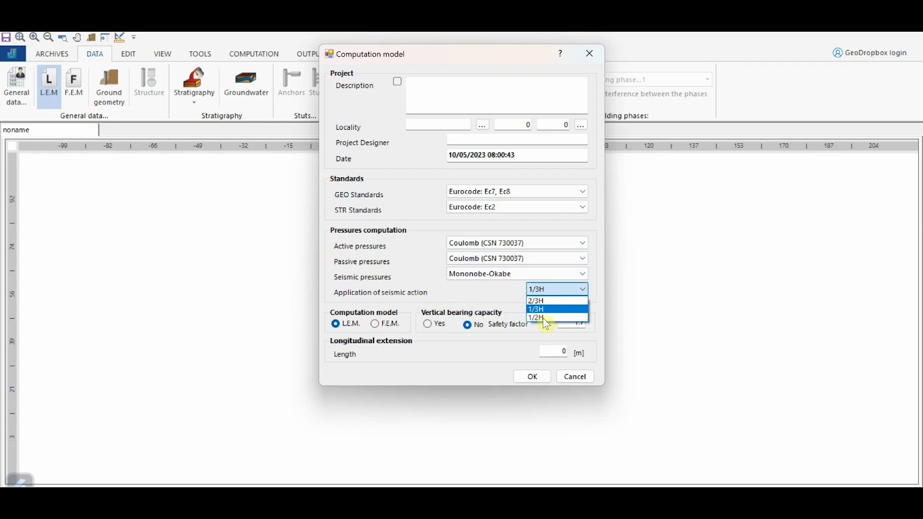
click(535, 295)
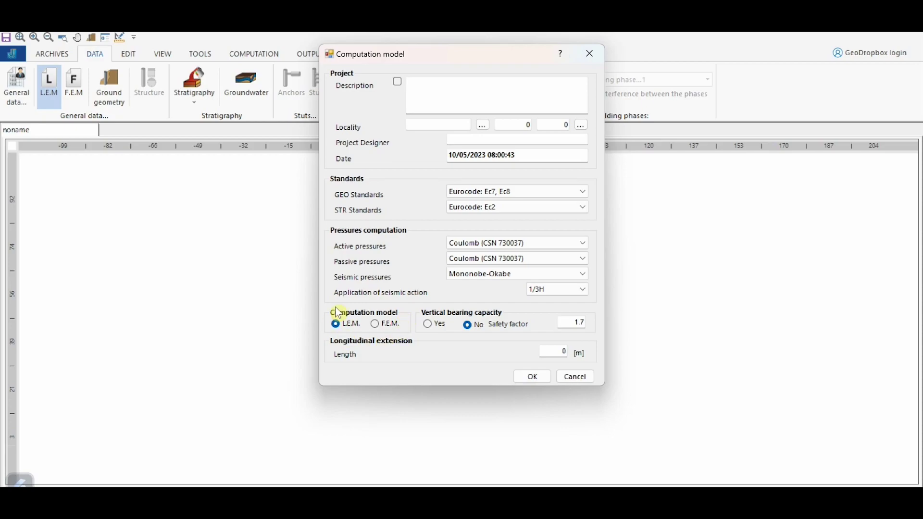
- Set the longitudinal extension length to 20 m and accept the computation model settings
click(376, 326)
double_click(560, 353)
text(20)
click(533, 378)
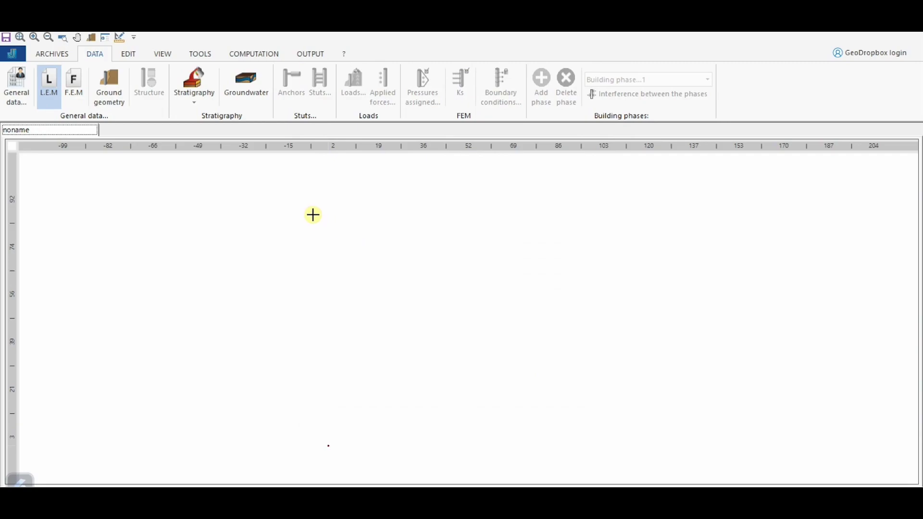
- Examine the concrete classes and bar steels in the materials archive, then close it
click(57, 54)
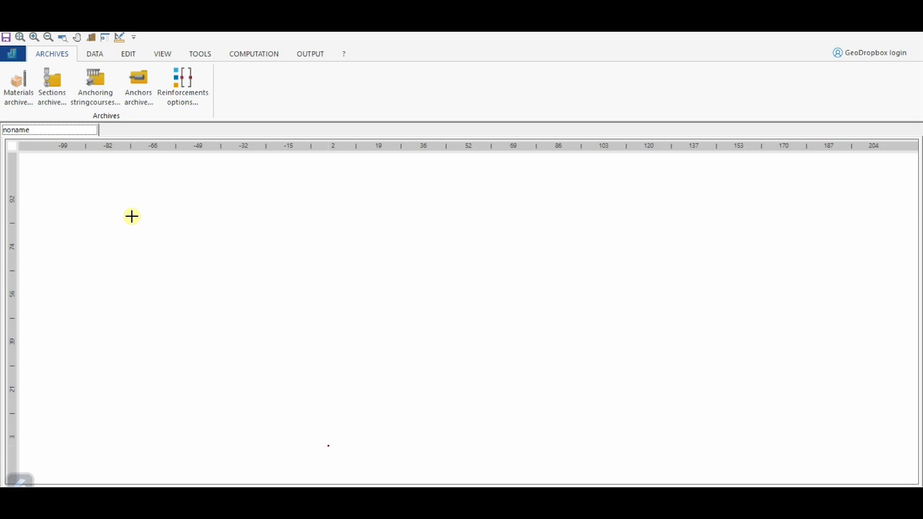
click(18, 95)
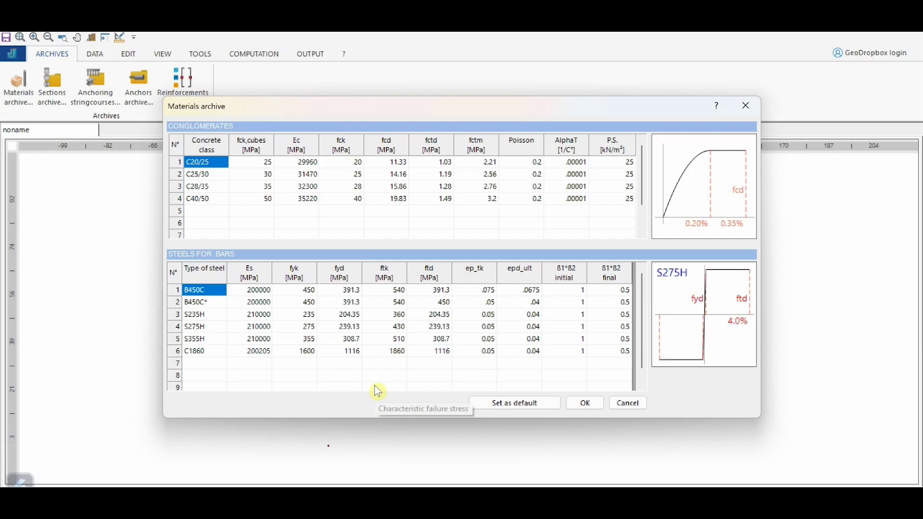
click(358, 187)
click(179, 211)
click(250, 224)
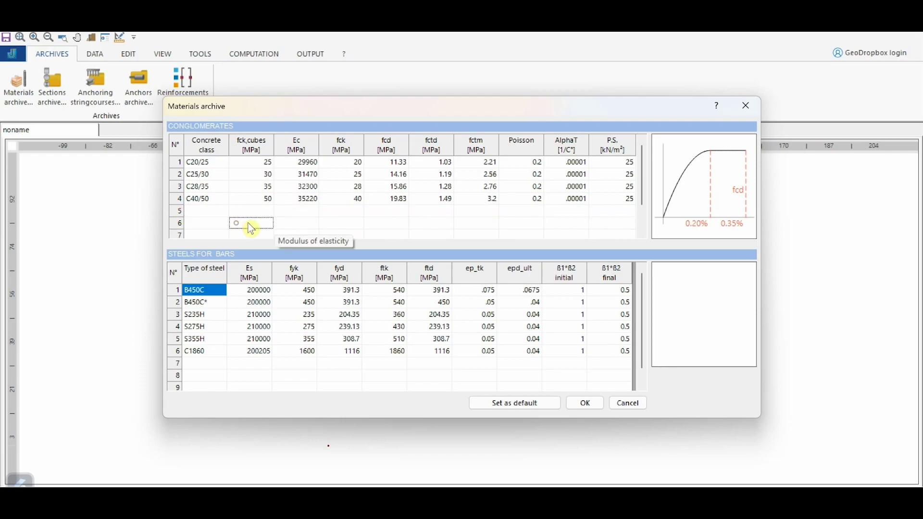
click(576, 403)
- Examine the predefined circular and rectangular sections in the sections archive and the available section geometry types
click(55, 83)
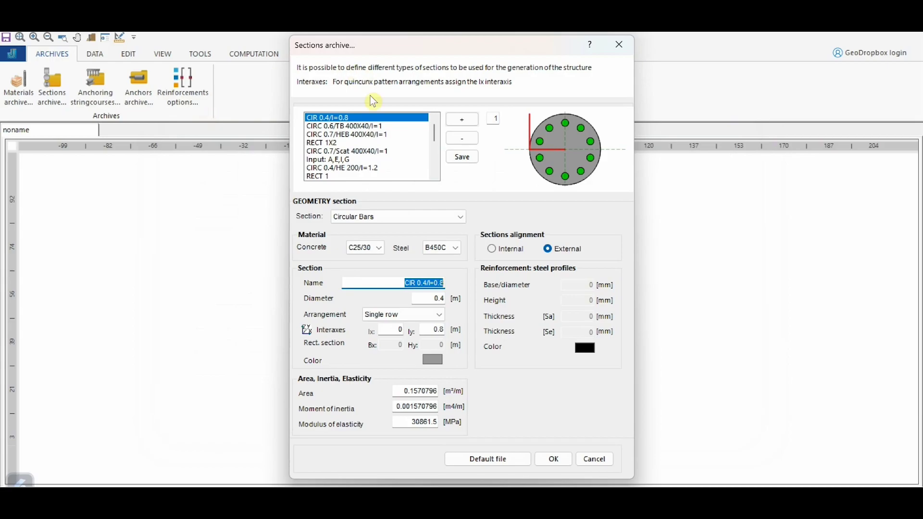
click(339, 127)
click(337, 135)
click(332, 117)
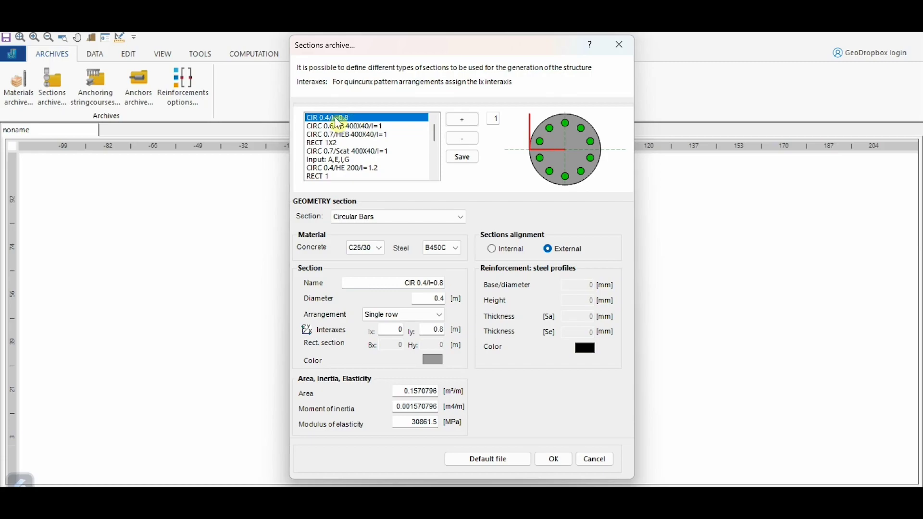
click(330, 144)
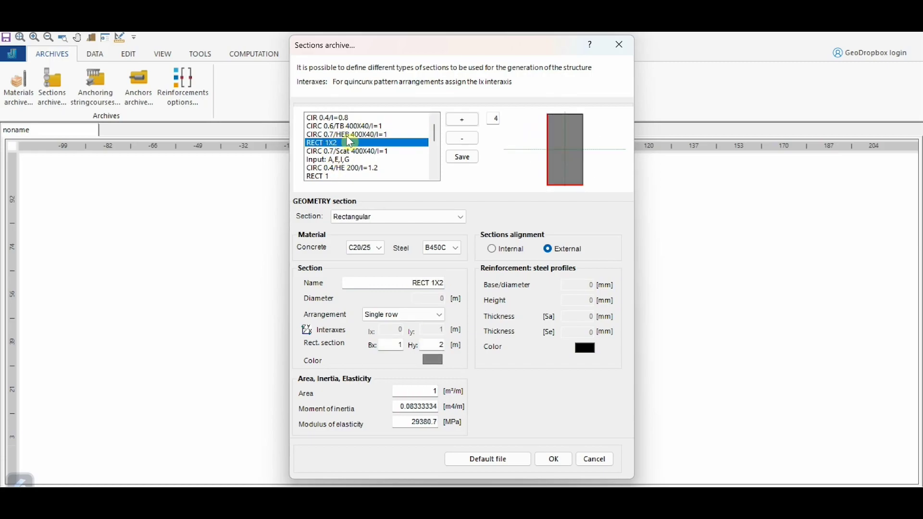
click(346, 127)
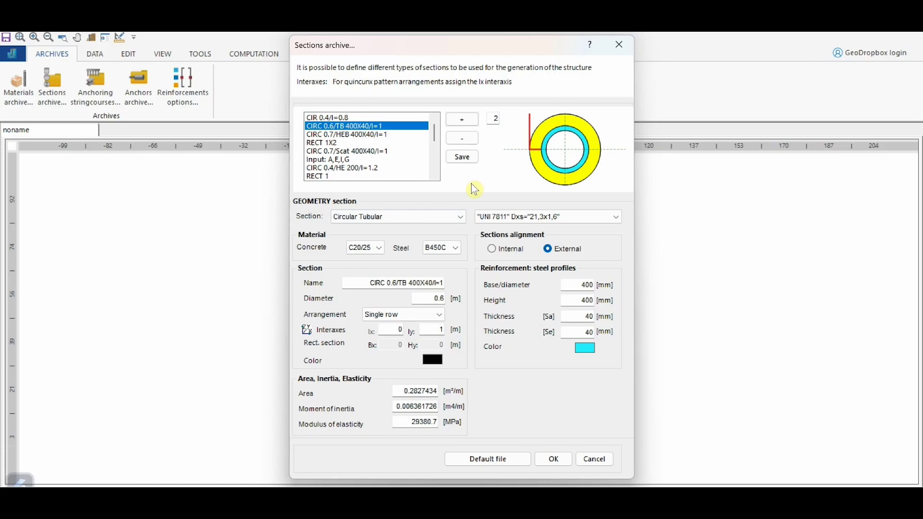
click(457, 217)
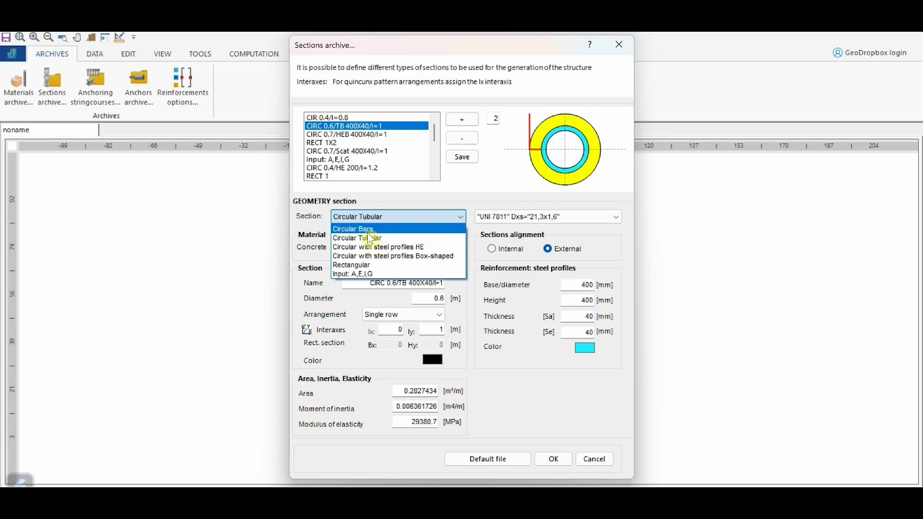
click(443, 203)
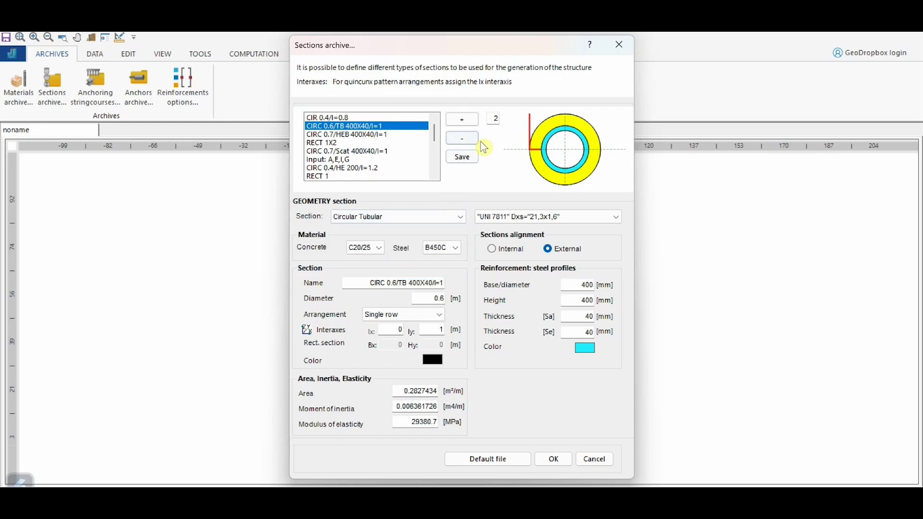
- Add a new section of type Circular Bars with C28/35 concrete and B450C steel
click(462, 120)
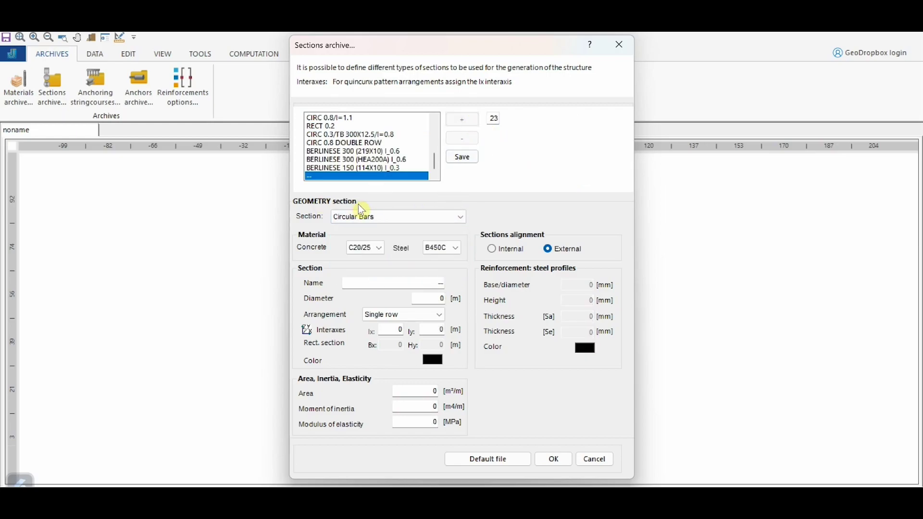
scroll(380, 219, up, 1)
click(394, 219)
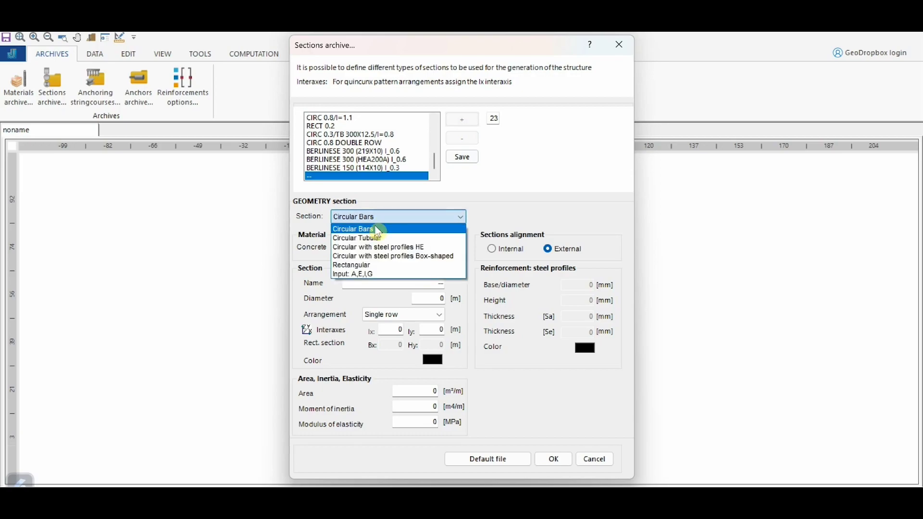
click(382, 226)
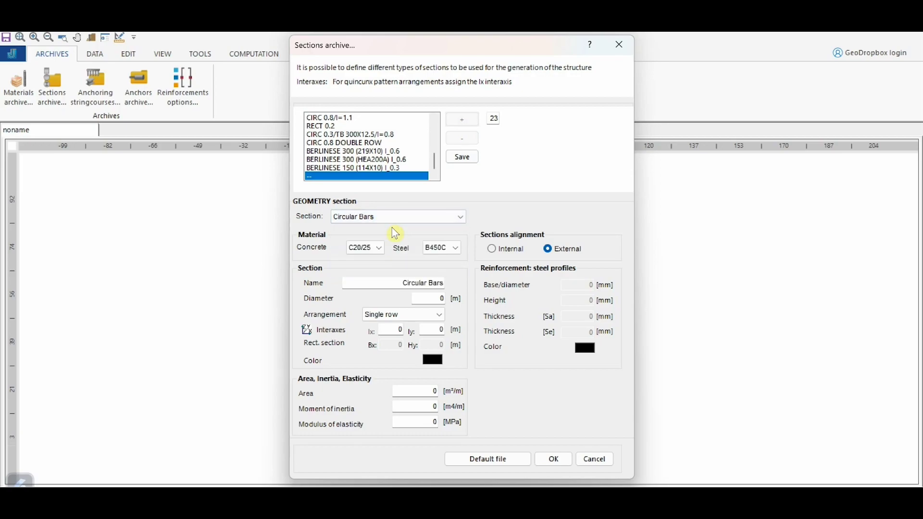
click(379, 247)
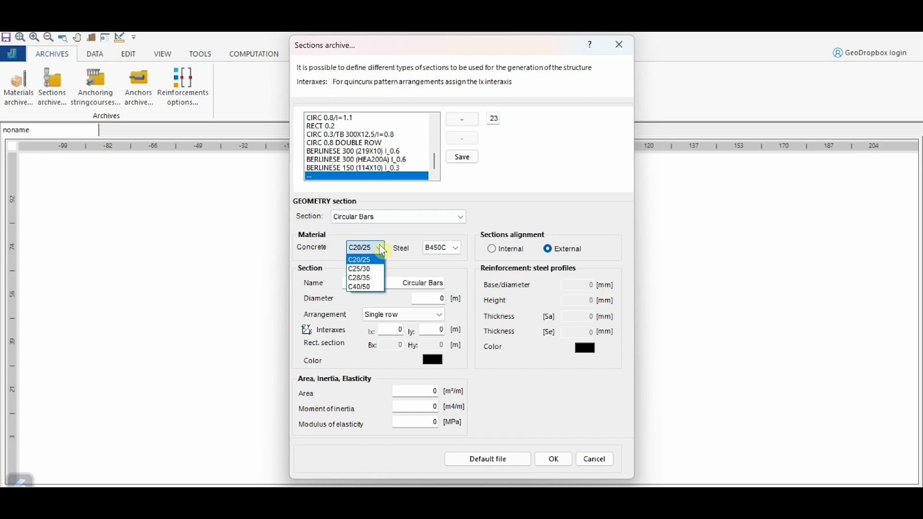
click(361, 278)
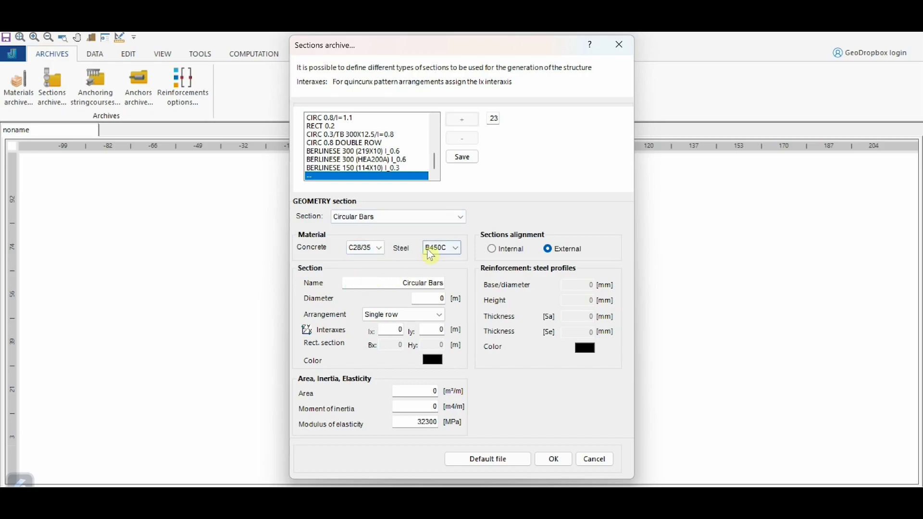
click(447, 247)
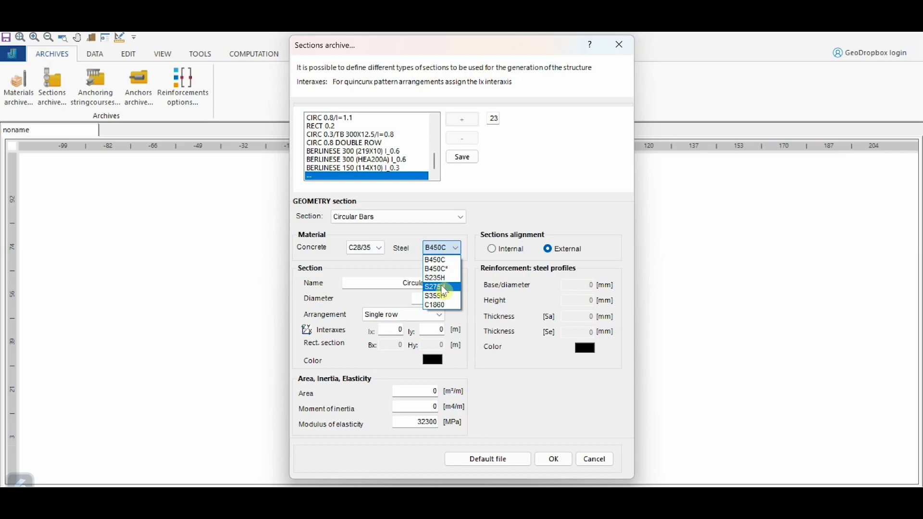
click(450, 259)
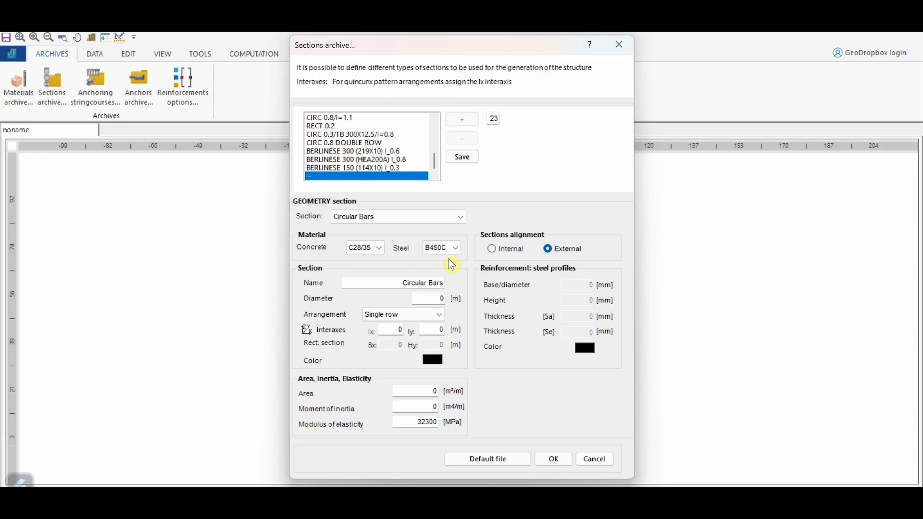
- Name the new section "Section" and give it a 0.8 m diameter and a single row arrangement
drag(393, 282, 439, 281)
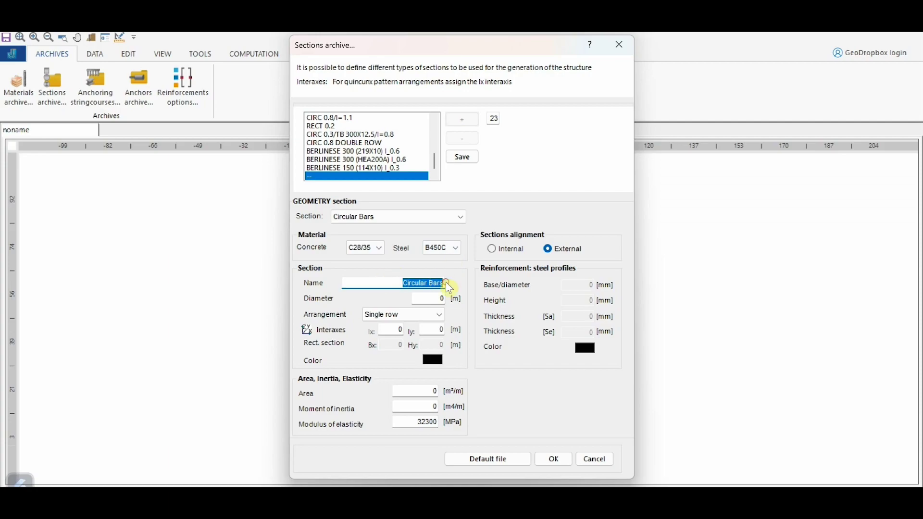
text(Sec)
click(434, 297)
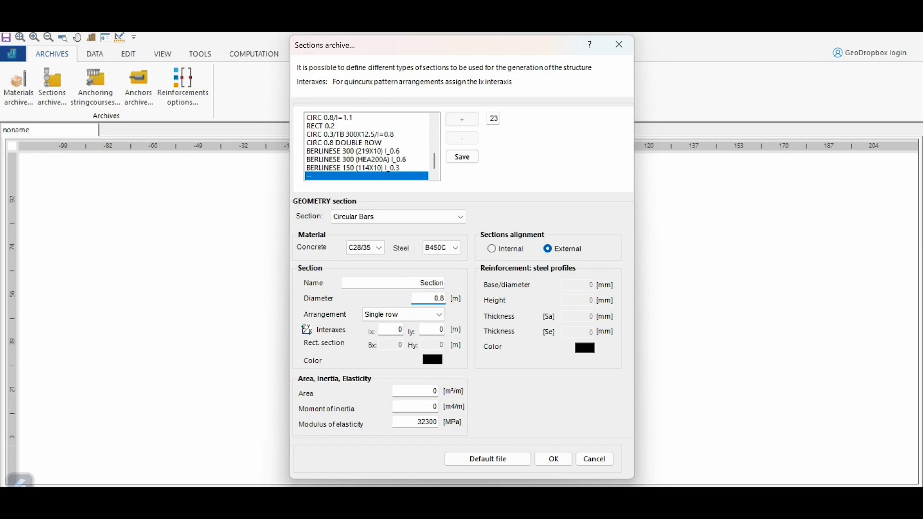
click(435, 314)
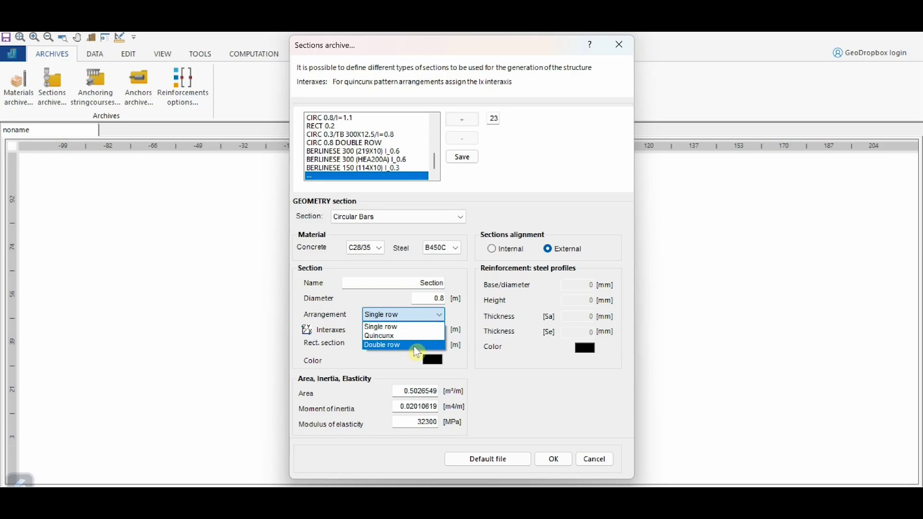
click(416, 326)
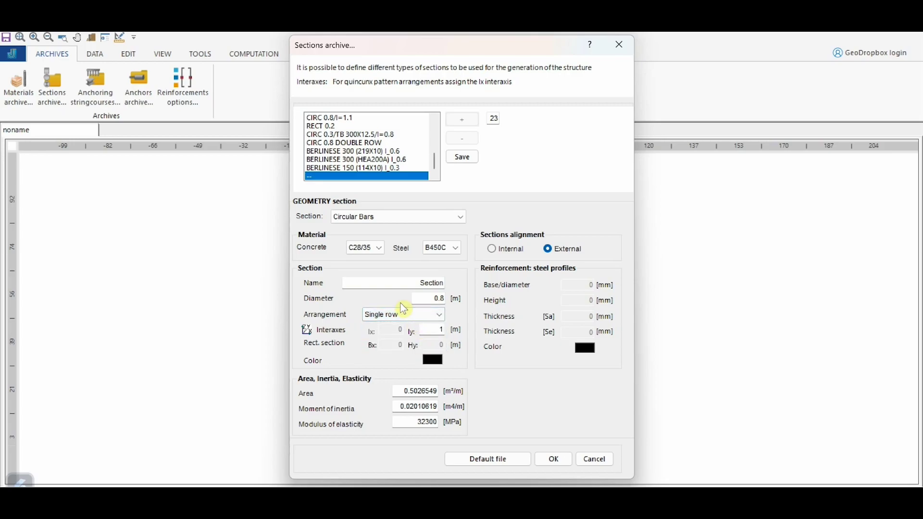
- Set the section's Iy interaxis to 1.20 m, save the section and accept the sections archive
double_click(436, 329)
click(397, 389)
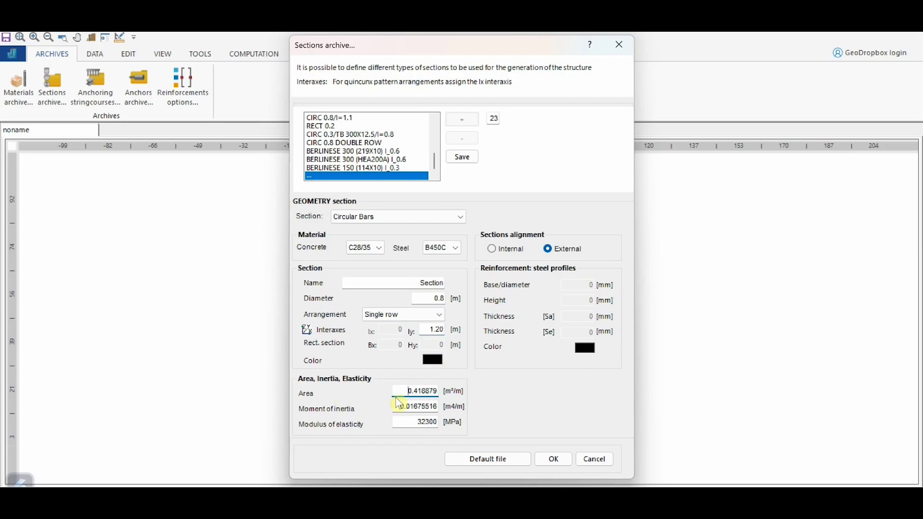
click(399, 421)
click(462, 157)
click(552, 460)
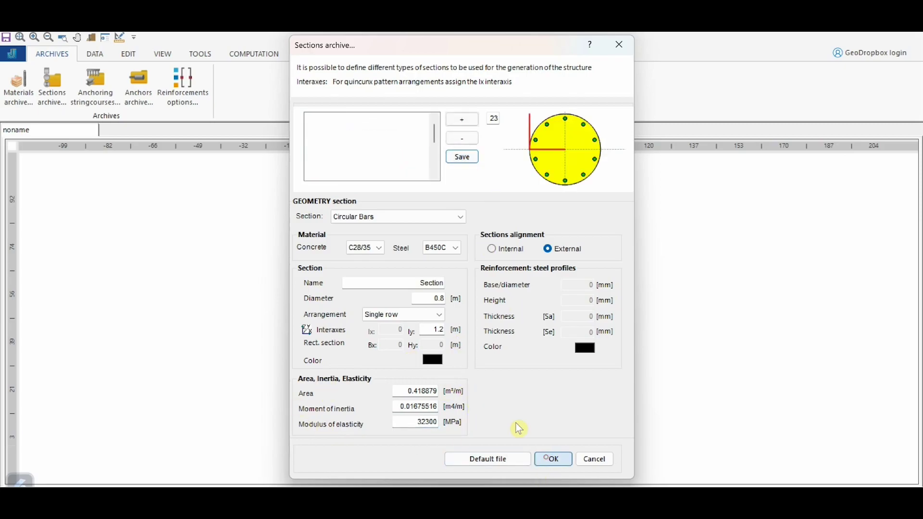
- Check the stringcourse profiles in the anchoring stringcourses archive and close it
click(104, 96)
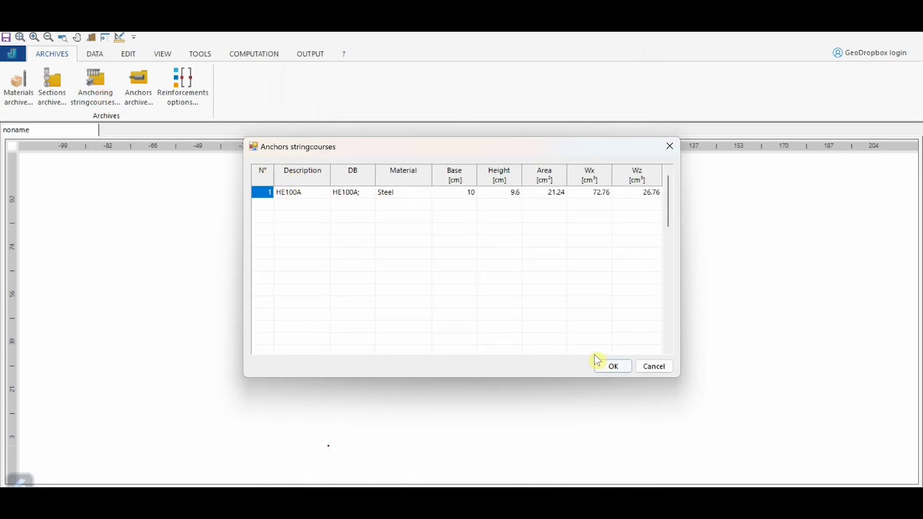
click(612, 366)
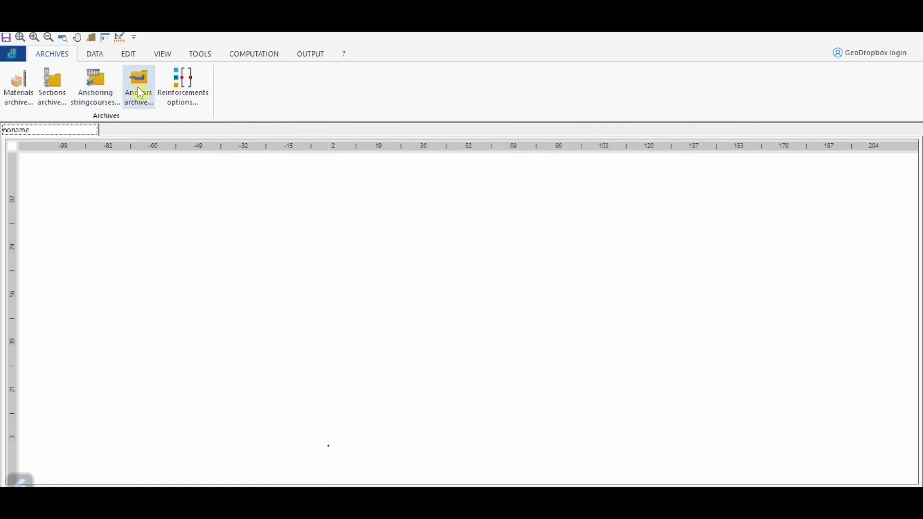
- Check the anchor types in the anchors archive and accept it
click(138, 93)
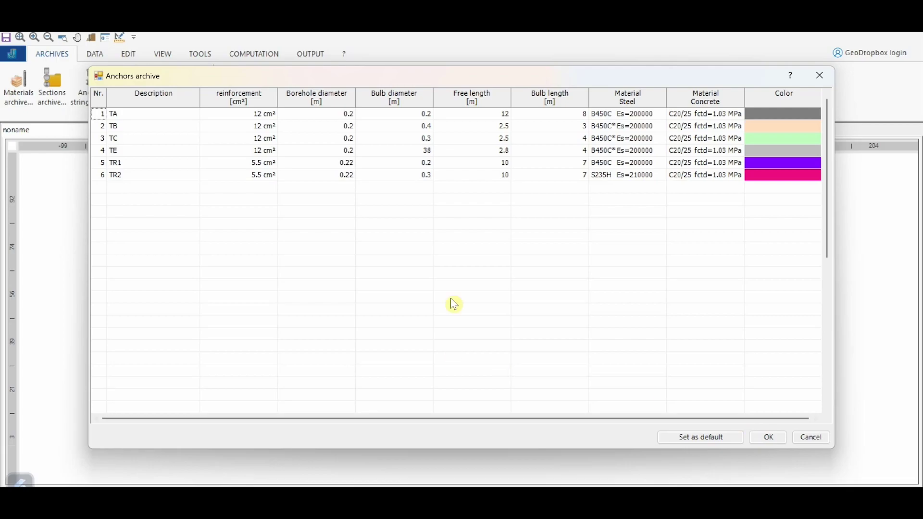
click(768, 438)
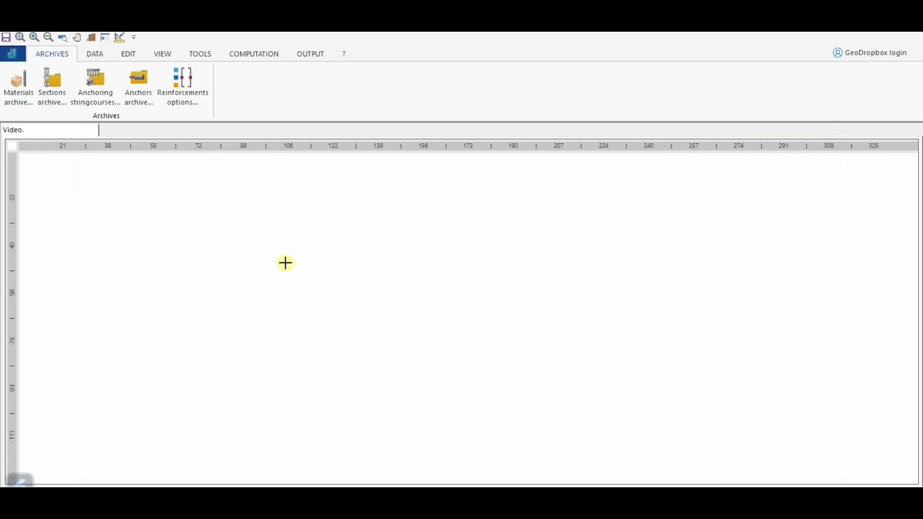
- Open the phase 1 stratigraphy and examine the first layer's parameters, from saturated unit weight to permeability
click(97, 58)
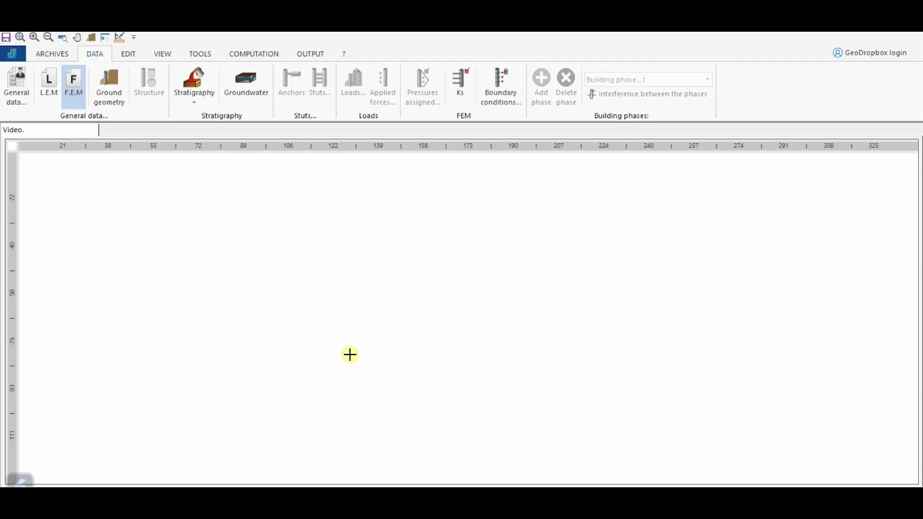
click(204, 90)
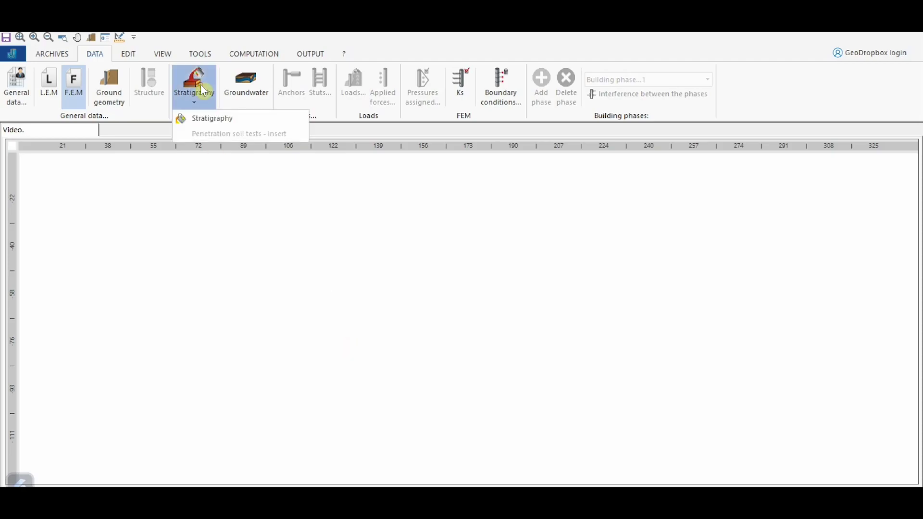
click(212, 117)
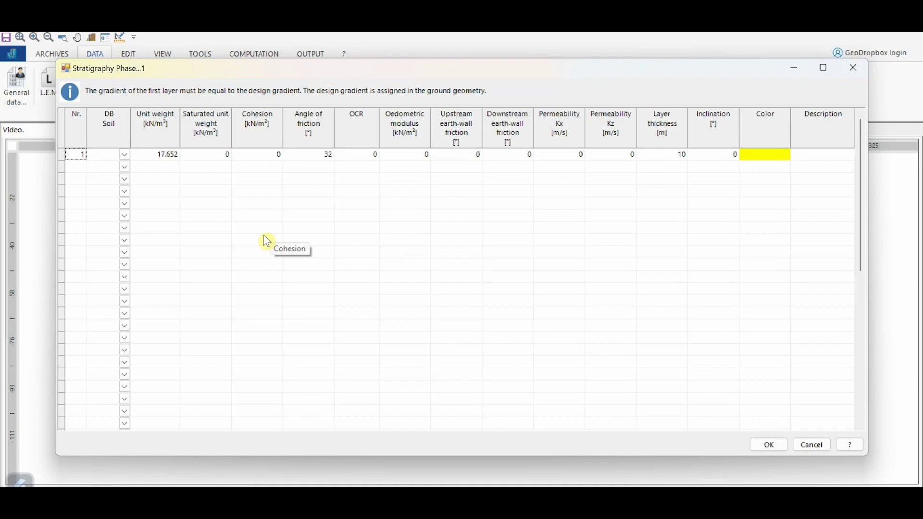
click(194, 157)
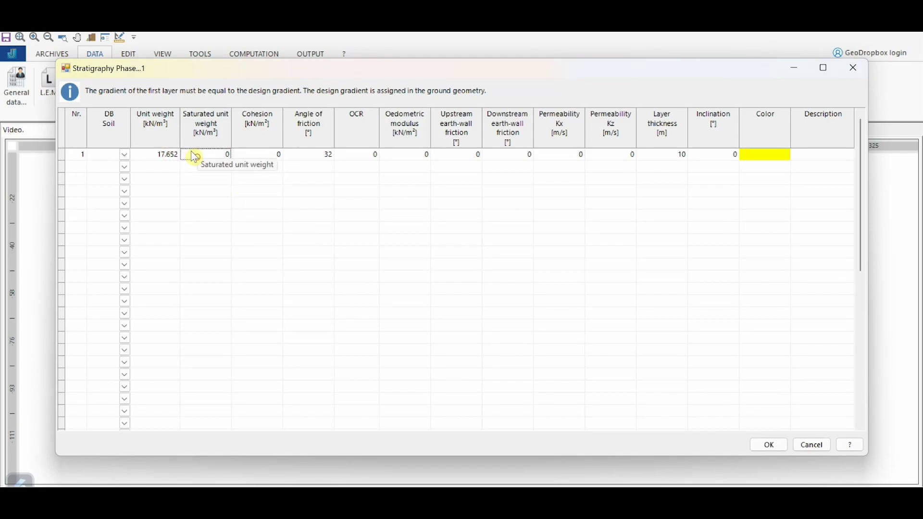
click(239, 154)
click(317, 156)
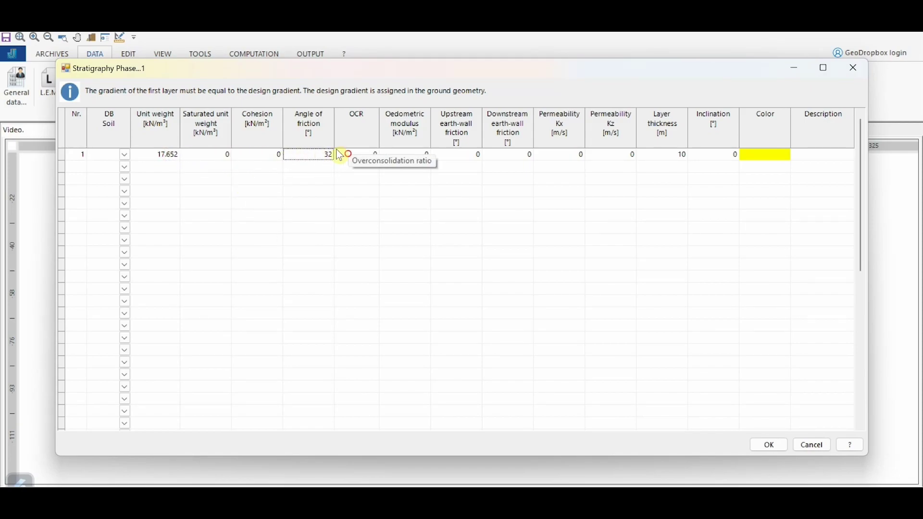
click(495, 154)
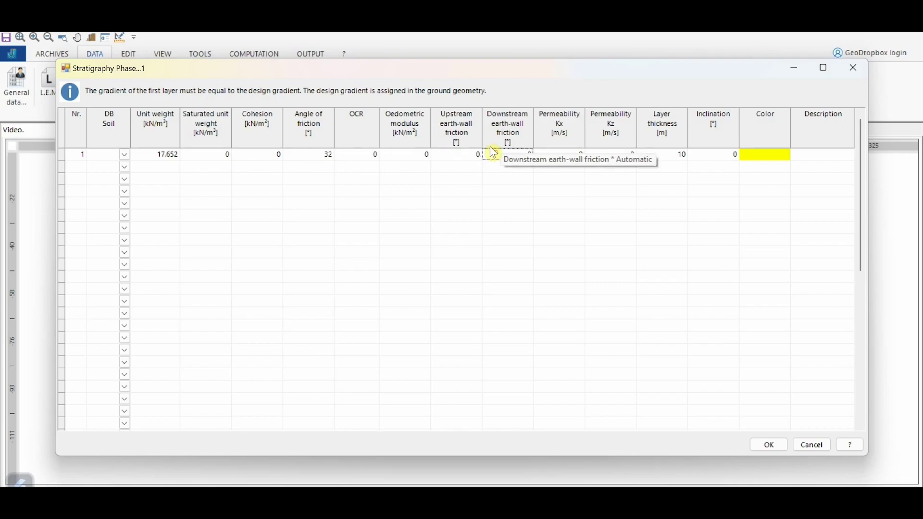
click(574, 154)
click(590, 154)
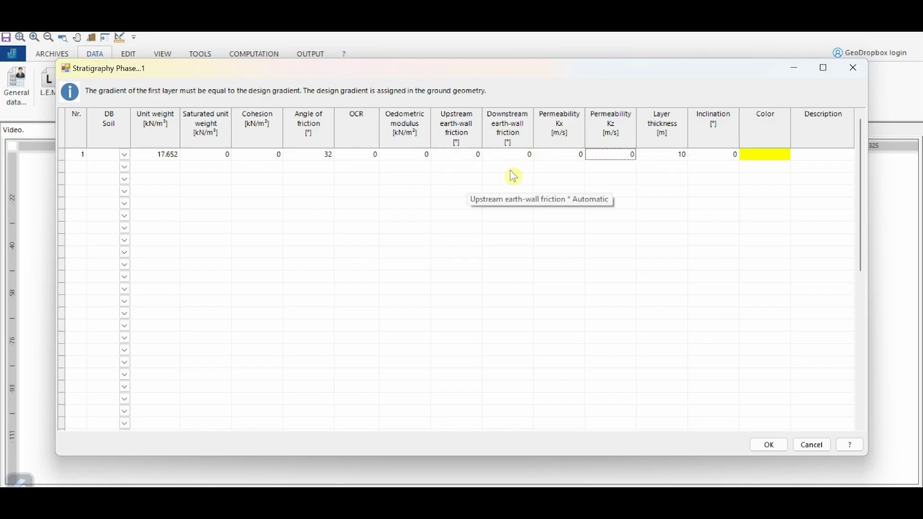
- Assign database soils to three layers: Limo o limo con sabbia, Sabbia o sabbia limosa densa and Argilla con ghiaia
click(126, 155)
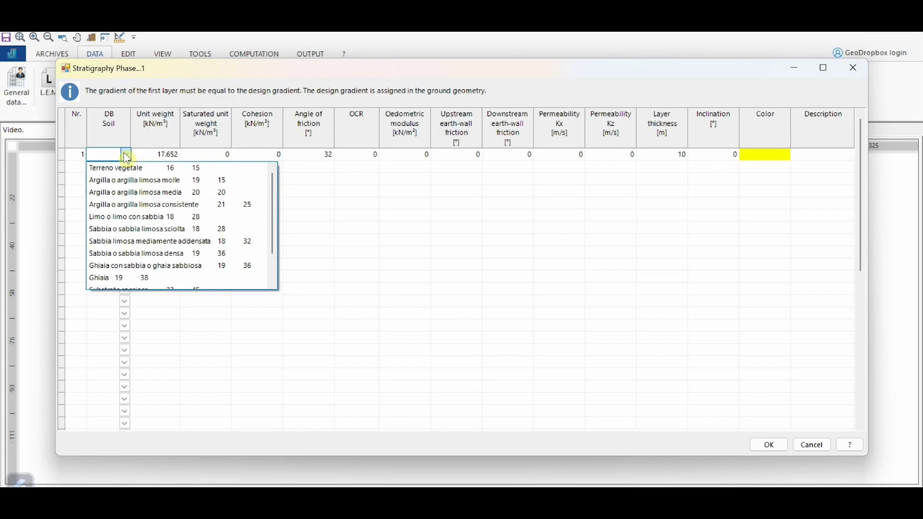
click(140, 217)
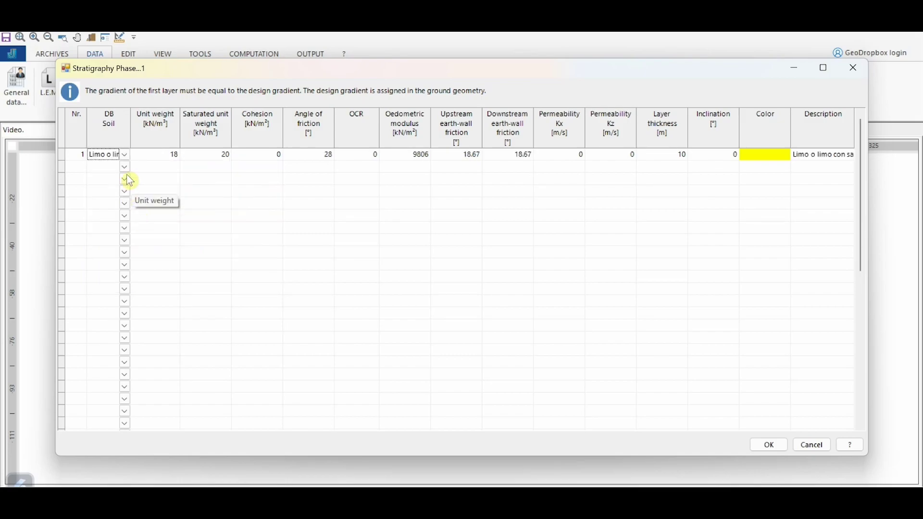
click(126, 168)
click(144, 265)
click(127, 179)
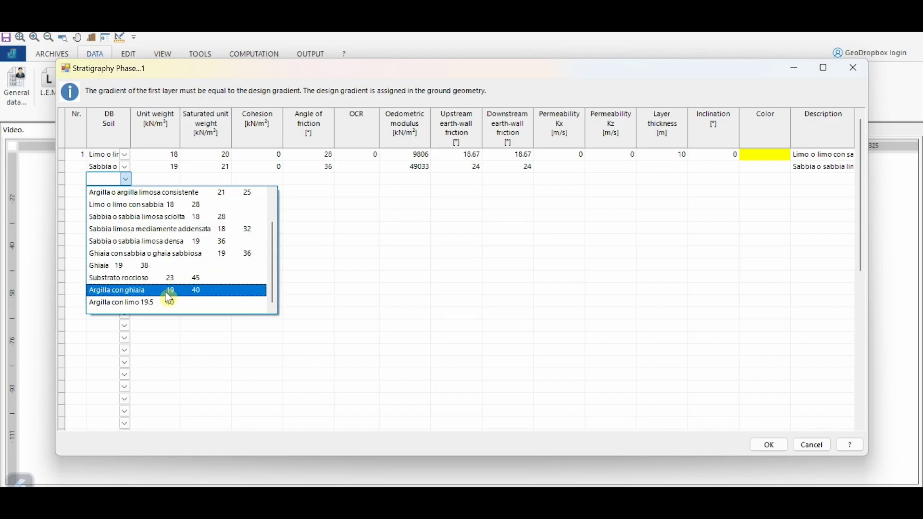
click(170, 292)
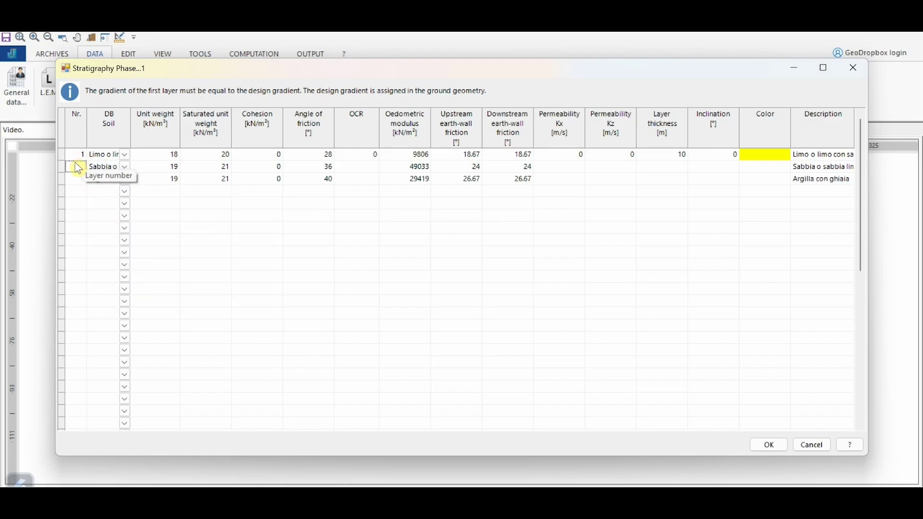
- Number the second and third layers 2 and 3 and set the OCR of all three layers to 1
click(357, 153)
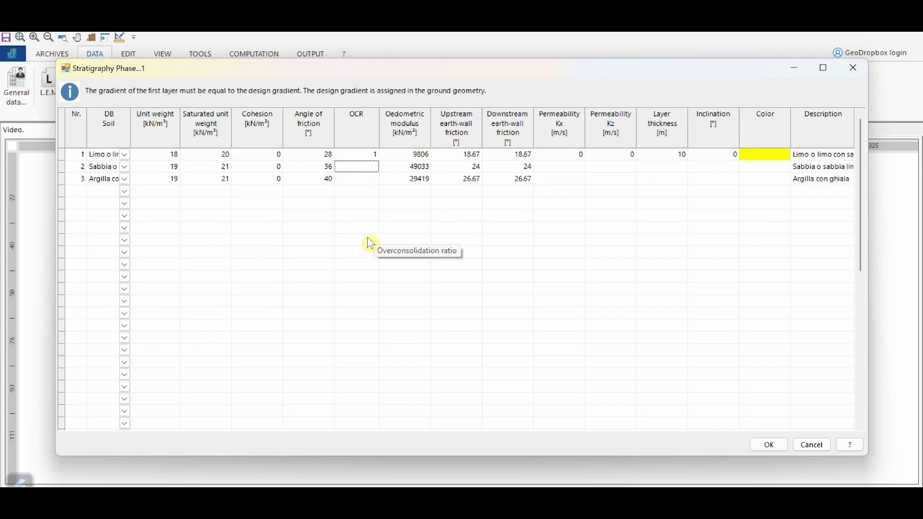
text(1)
key(Return)
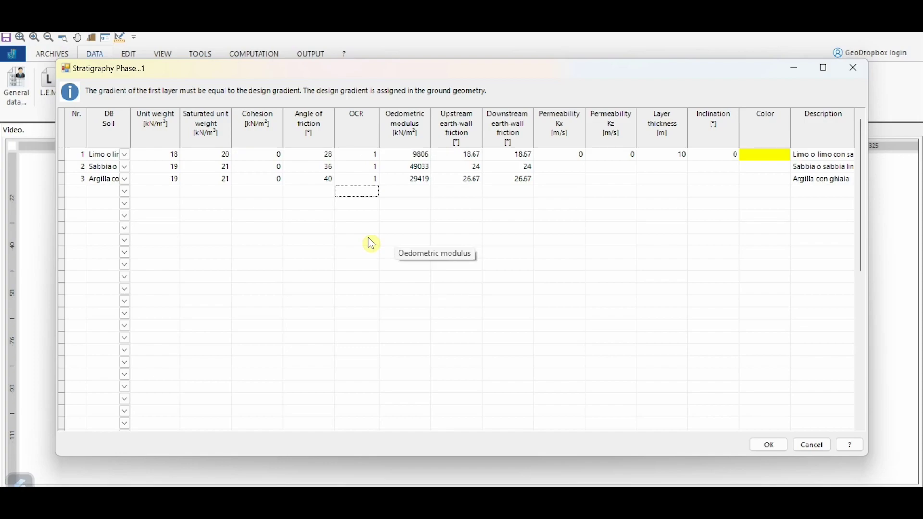
- Set the Kx and Kz permeabilities of layers 2 and 3 to 0
click(562, 167)
text(0)
key(Tab)
text(0)
key(Return)
key(shift+Tab)
text(0)
key(Tab)
text(0)
key(Return)
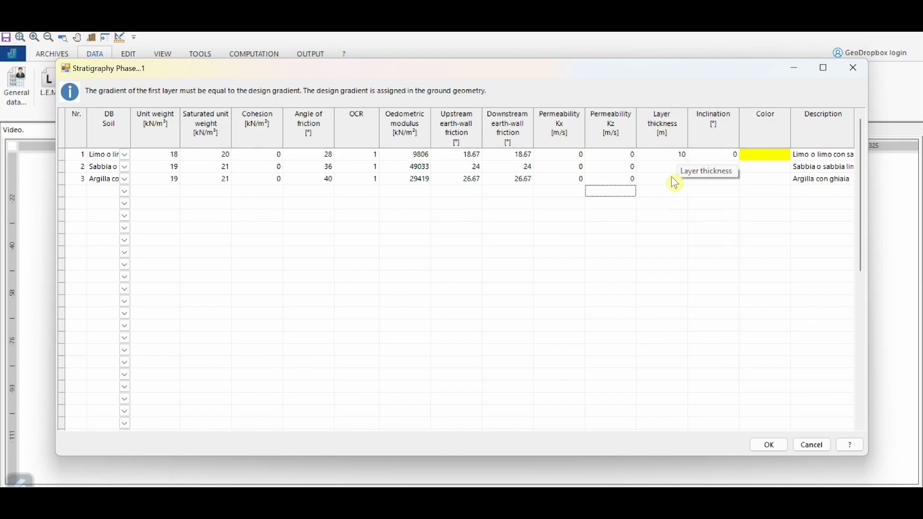
- Set the layer thicknesses to 4 m, 6 m and 10 m for layers 1 to 3
click(669, 155)
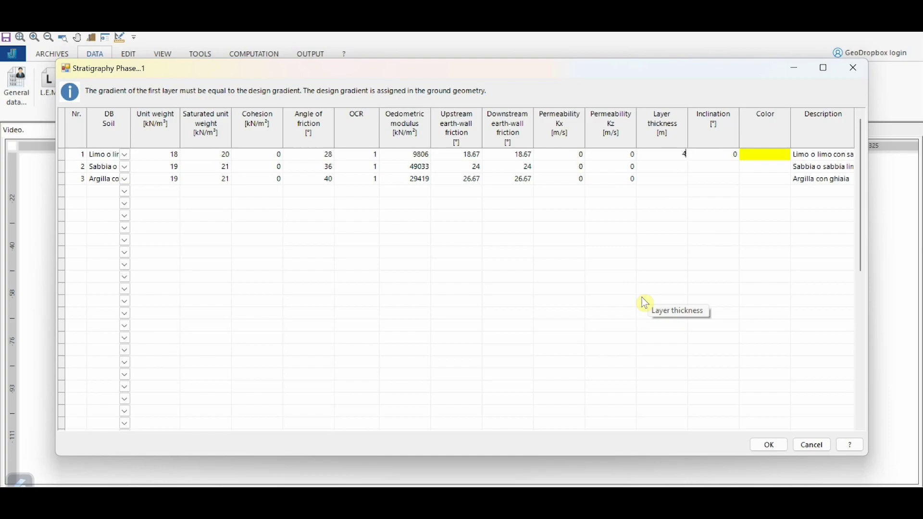
text(6)
key(Return)
text(10)
key(Return)
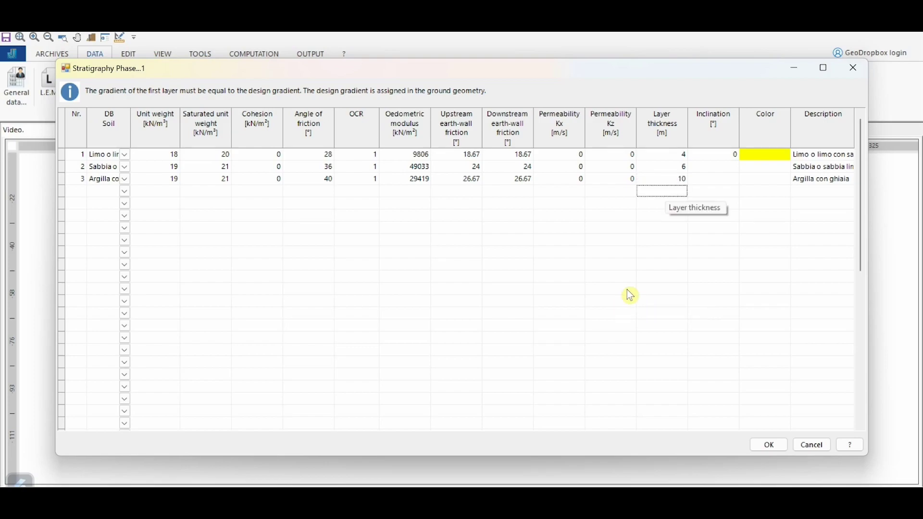
- Set the inclination of layers 2 and 3 to 0°
click(695, 168)
text(0)
key(Return)
text(0)
key(Return)
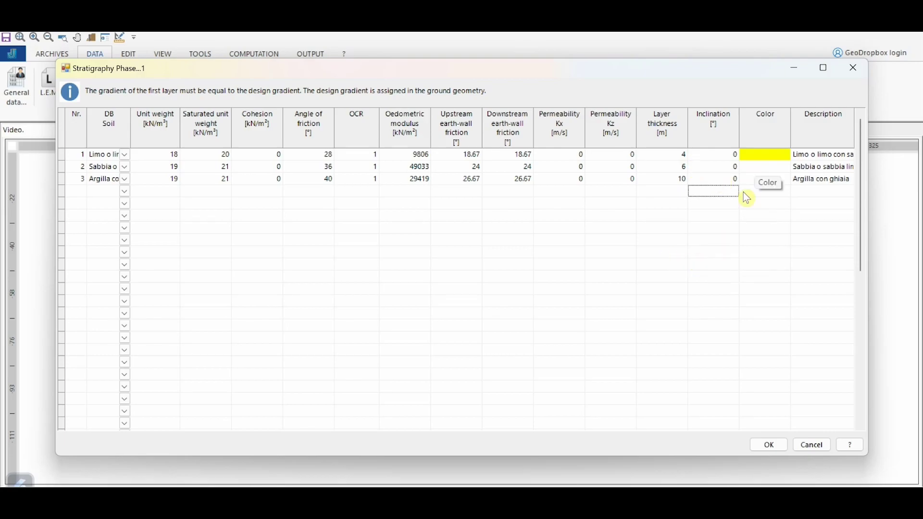
- Colour the first soil layer olive and the second layer brown
click(779, 158)
click(778, 158)
click(420, 217)
click(414, 304)
click(764, 167)
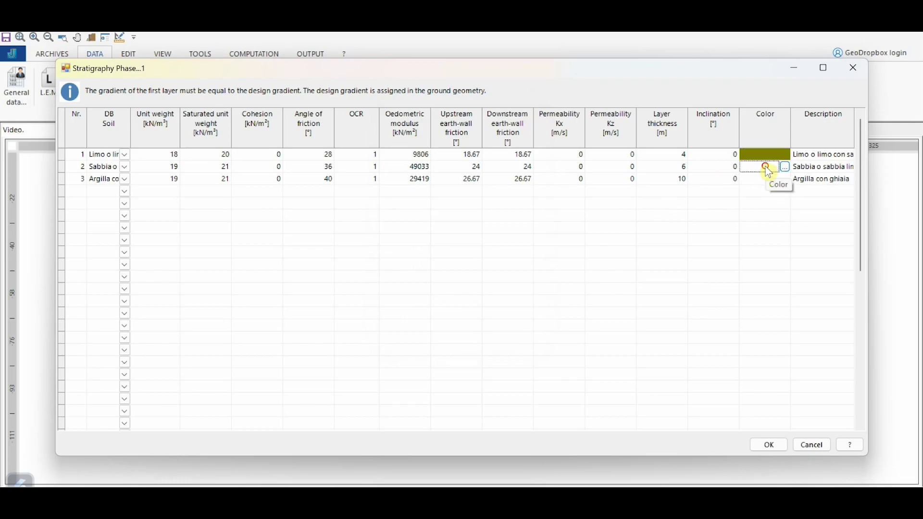
click(785, 167)
click(421, 203)
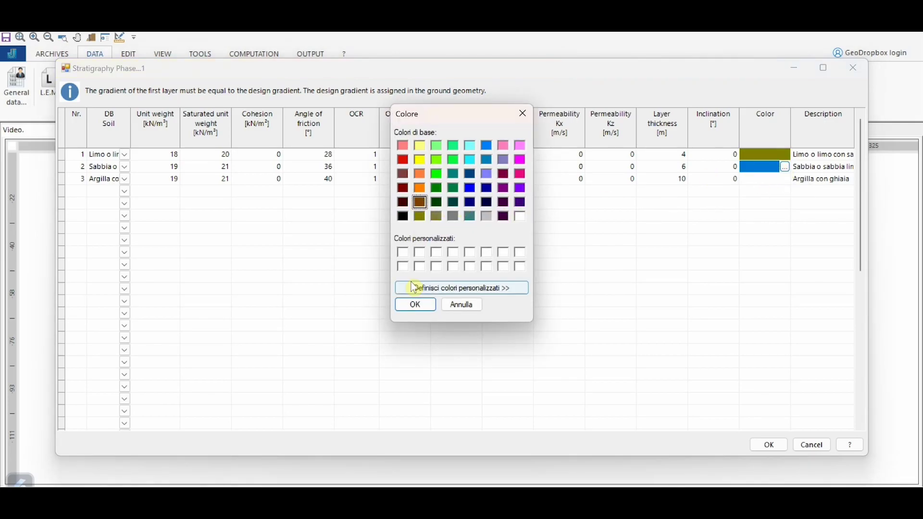
click(415, 304)
- Colour the third soil layer grey and accept the stratigraphy
click(764, 179)
click(785, 179)
click(453, 216)
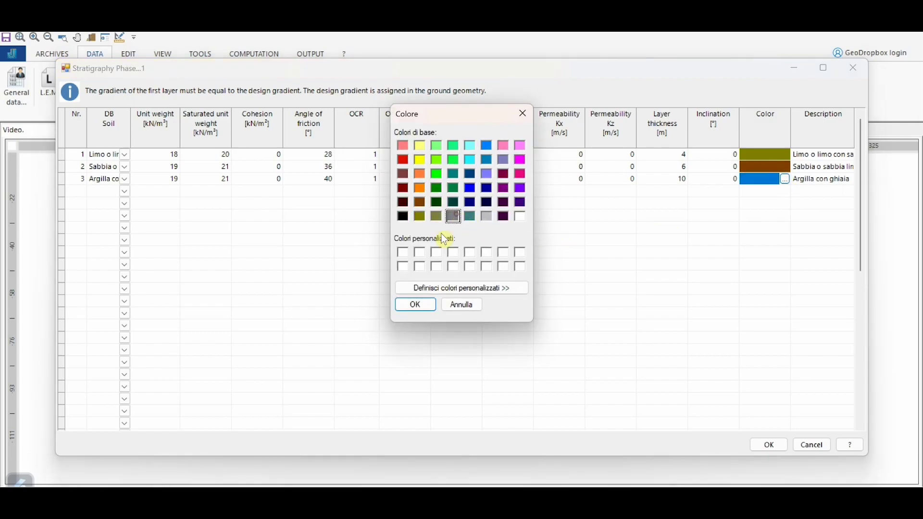
click(414, 305)
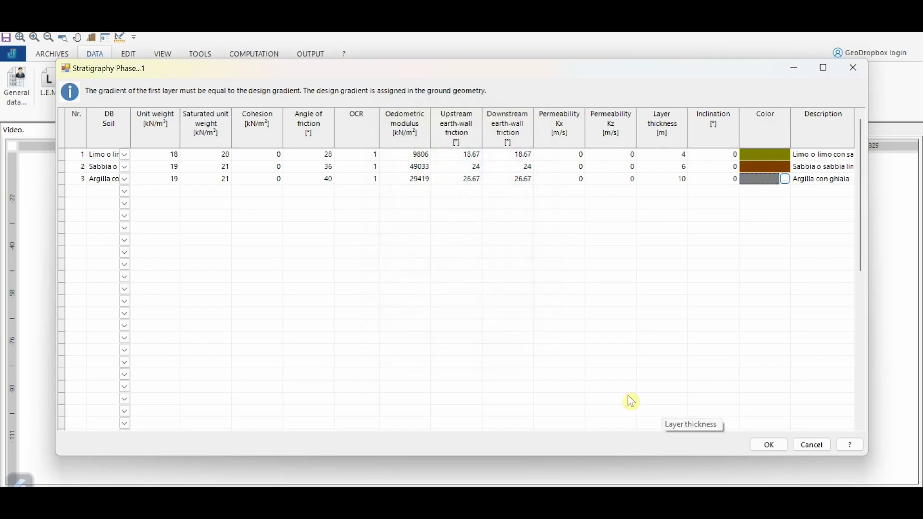
click(767, 446)
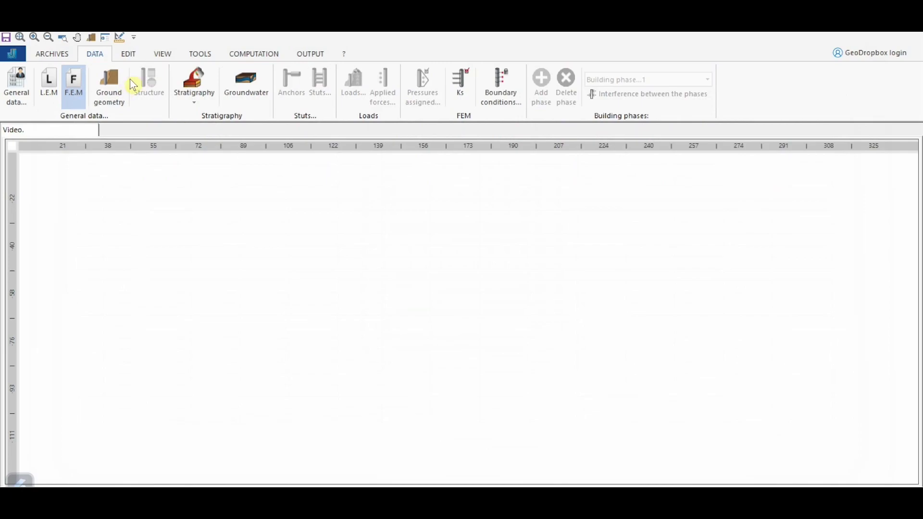
- In the ground geometry, set the excavation height to 5 m, downstream stretch length to 20 m and upstream stretch length to 10 m
click(114, 82)
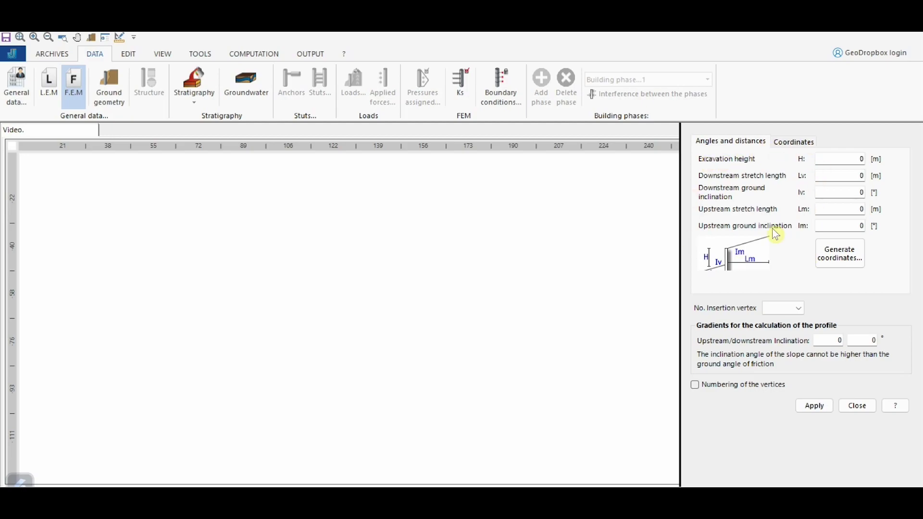
click(803, 143)
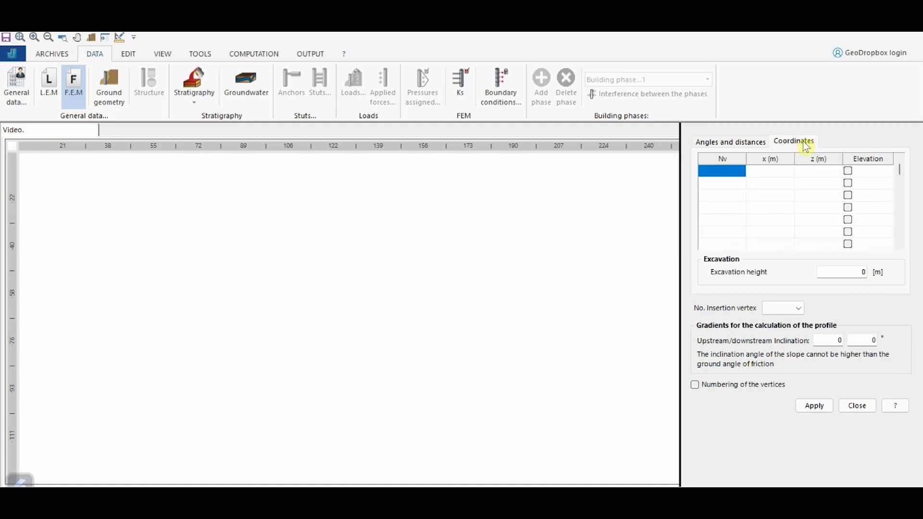
click(749, 146)
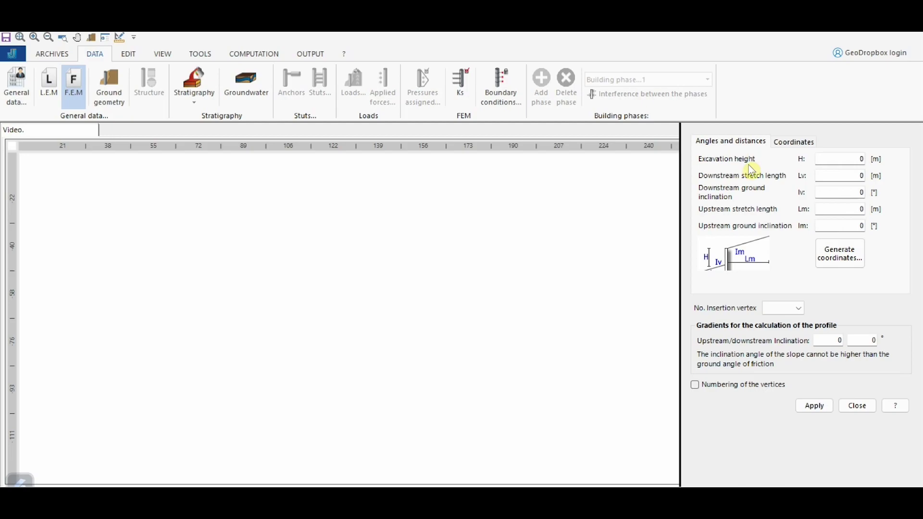
click(860, 158)
click(848, 175)
text(2)
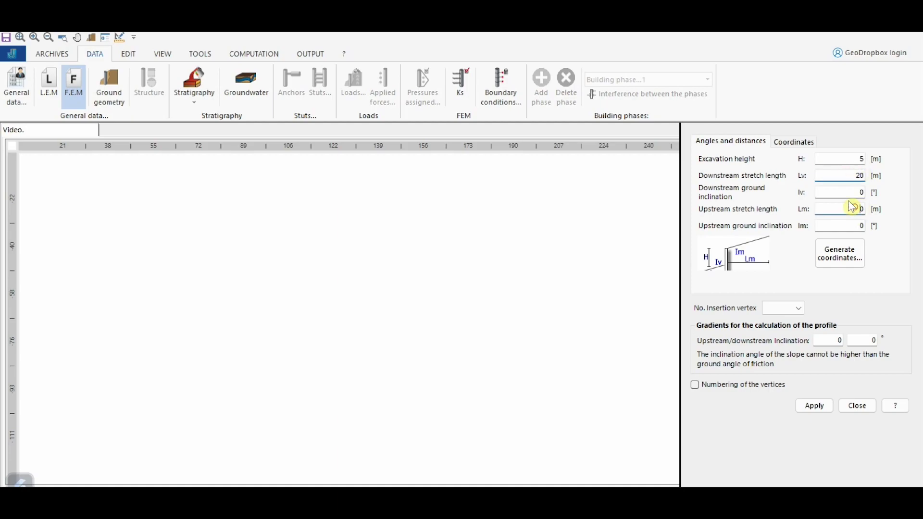
text(1)
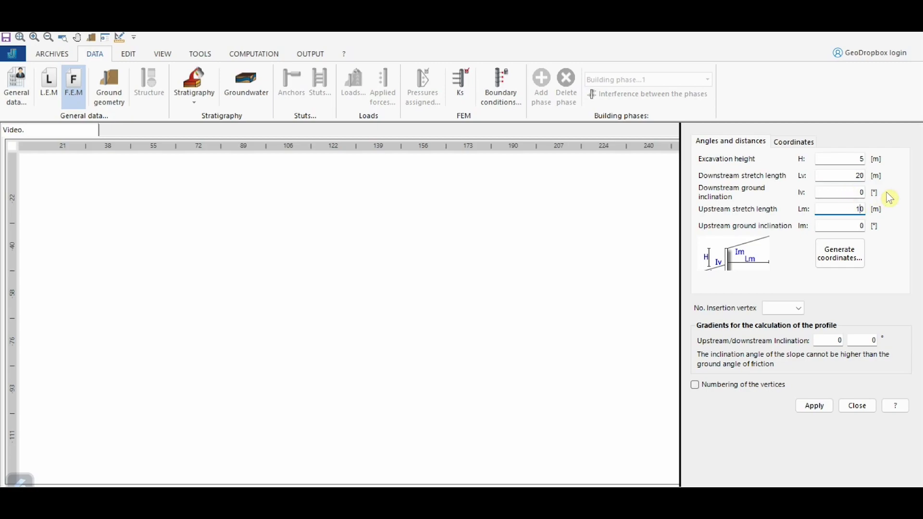
double_click(848, 188)
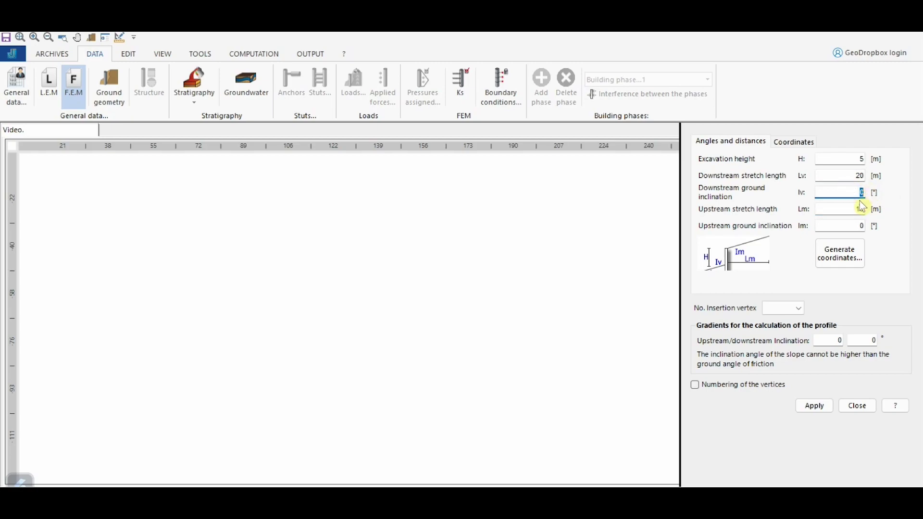
click(858, 226)
click(853, 209)
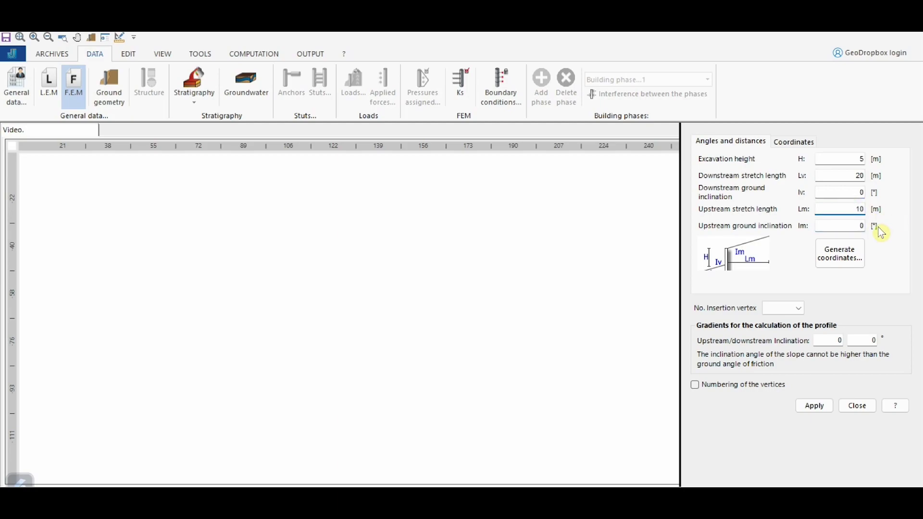
- Generate the ground profile coordinates from the entered distances and apply the geometry to the drawing
click(845, 258)
click(798, 142)
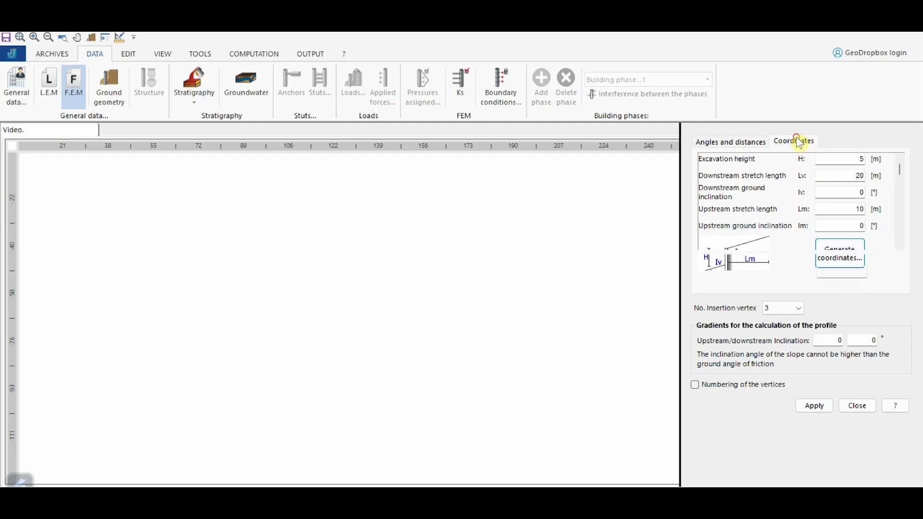
click(740, 142)
click(813, 406)
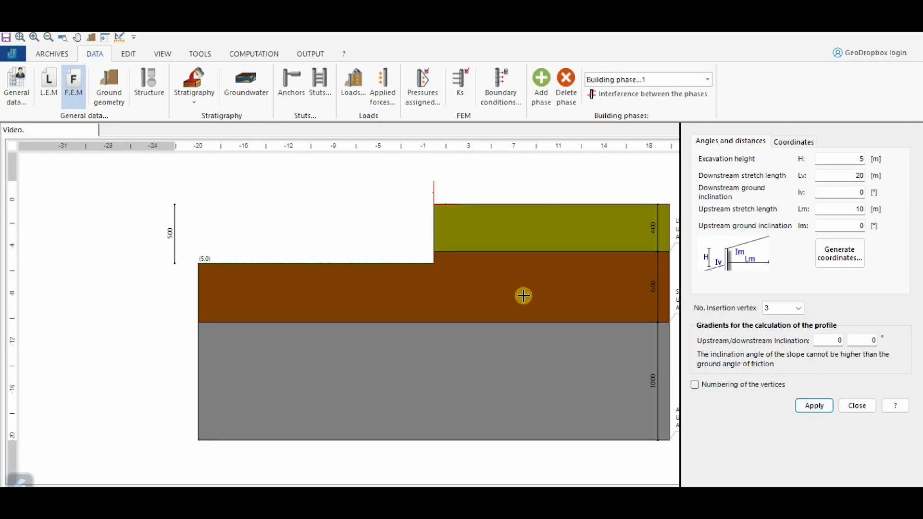
scroll(456, 298, down, 1)
scroll(629, 414, up, 1)
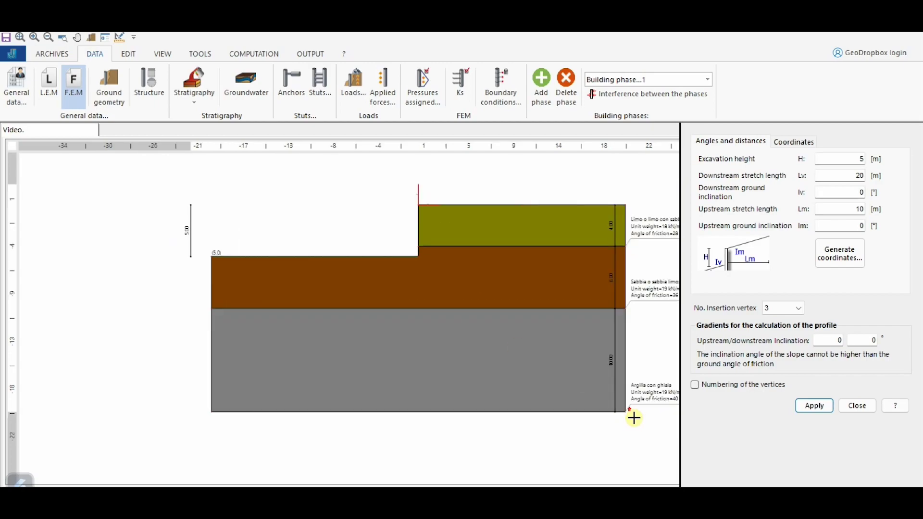
scroll(634, 419, up, 1)
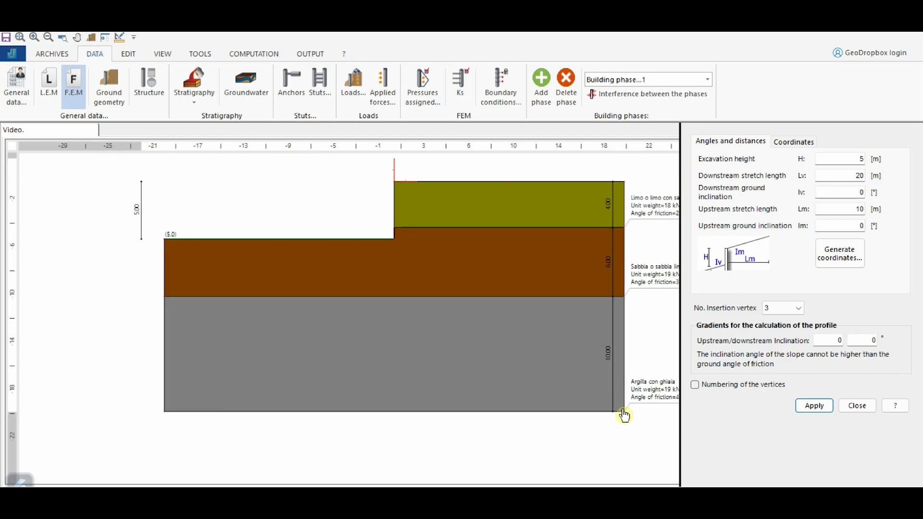
- Move the lower corner vertex of the grey layer slightly upward to a layer thickness of about 9.91 m, then apply and close the ground geometry
mouse_move(623, 408)
mouse_down()
mouse_move(624, 361)
mouse_move(623, 410)
mouse_up()
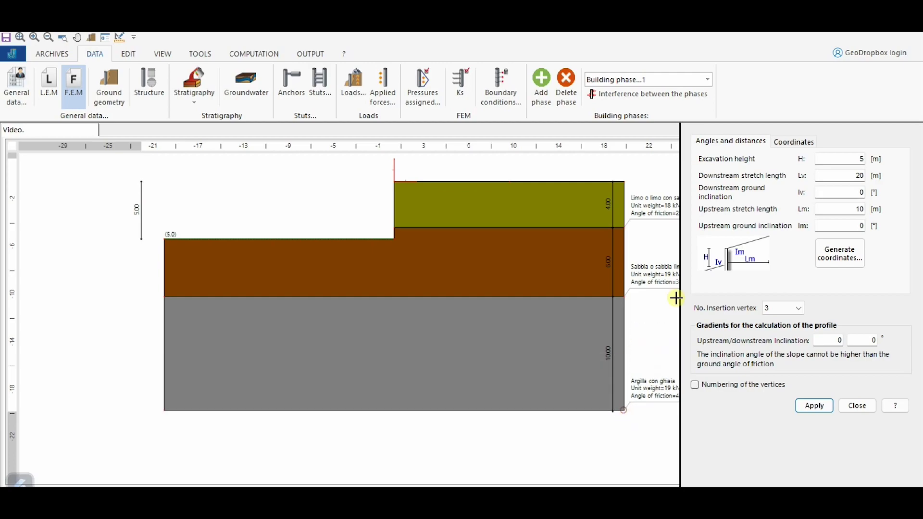
click(792, 141)
click(814, 405)
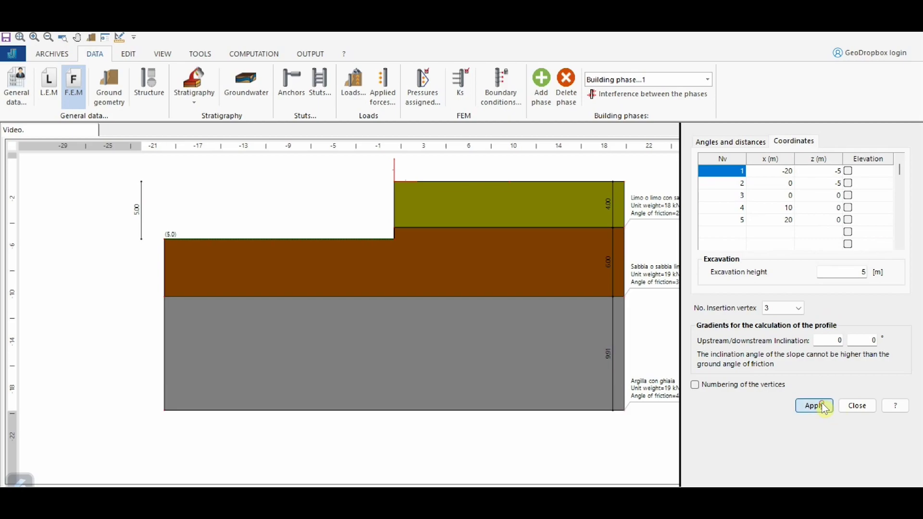
click(856, 405)
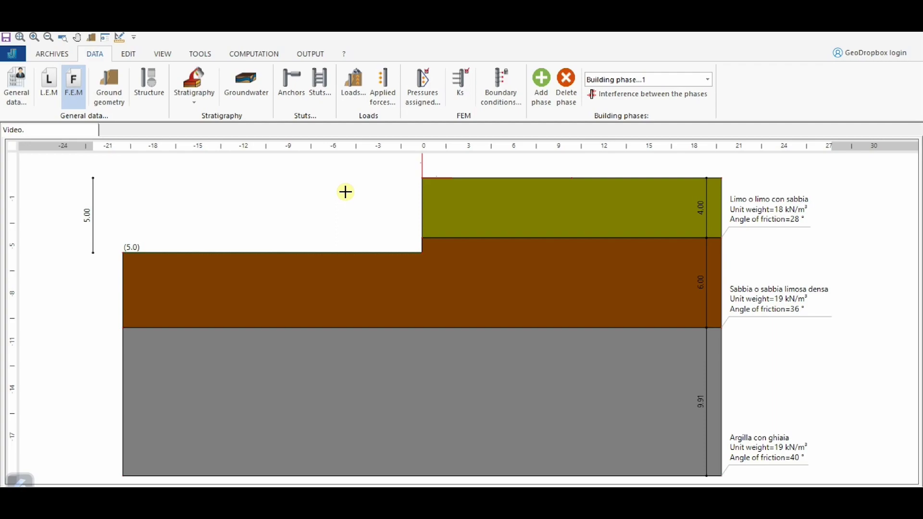
- Compose the retaining wall structure from the archive section named Section, with a section length of 5 m
click(152, 93)
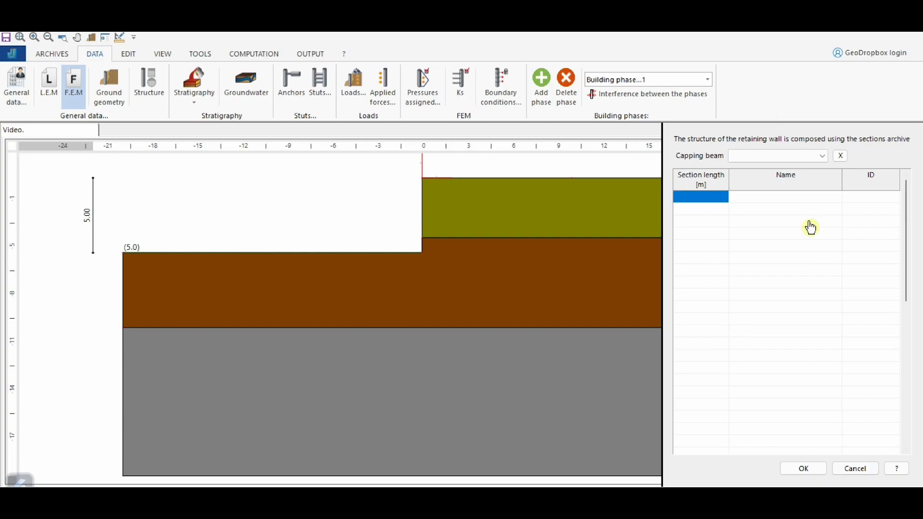
click(820, 198)
click(836, 198)
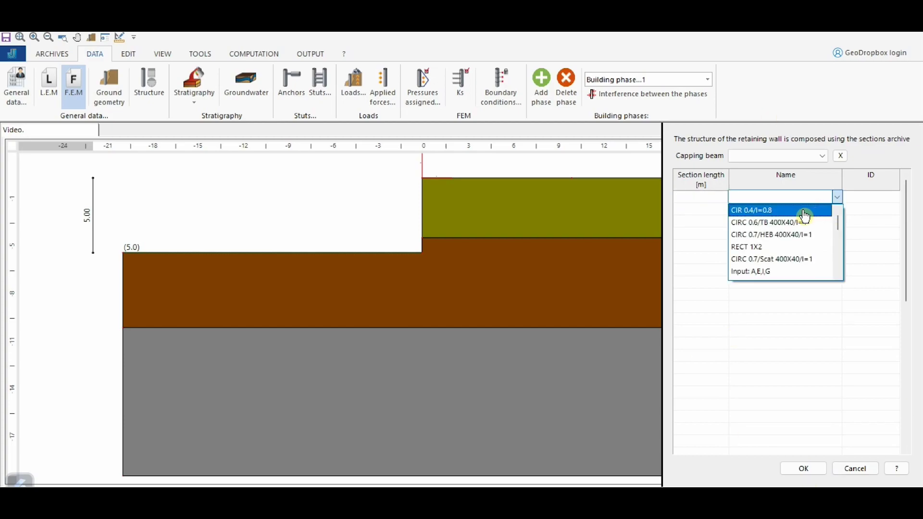
scroll(777, 259, down, 5)
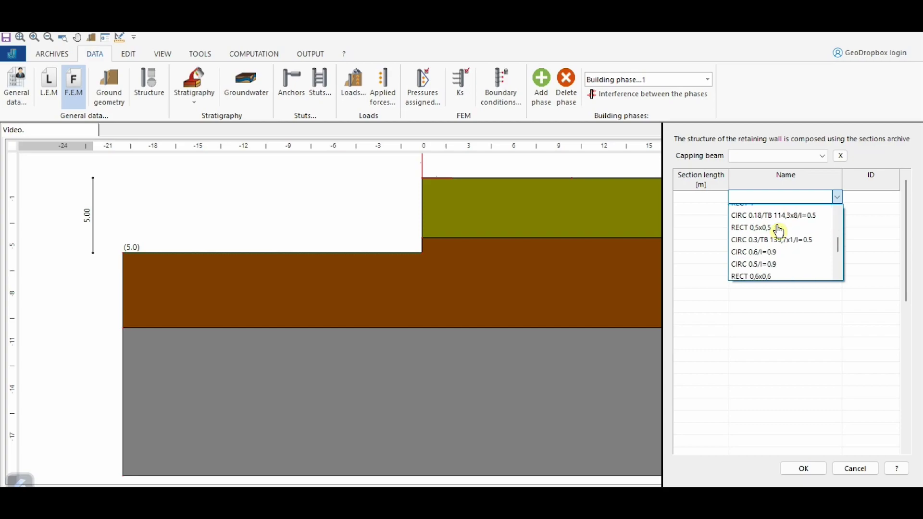
scroll(780, 226, down, 1)
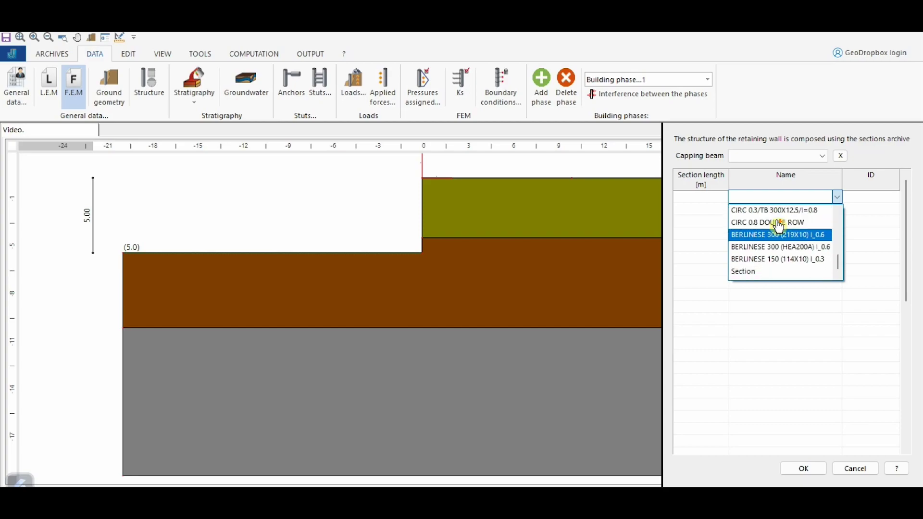
click(775, 278)
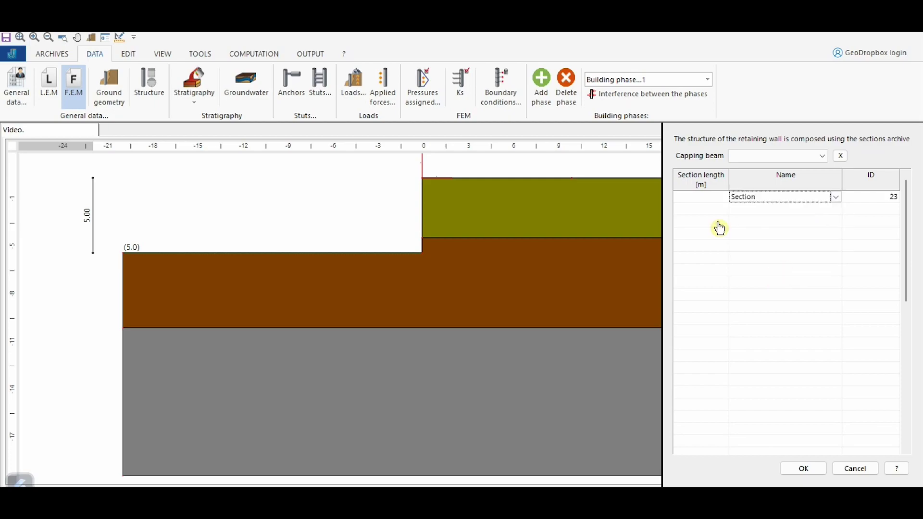
click(705, 199)
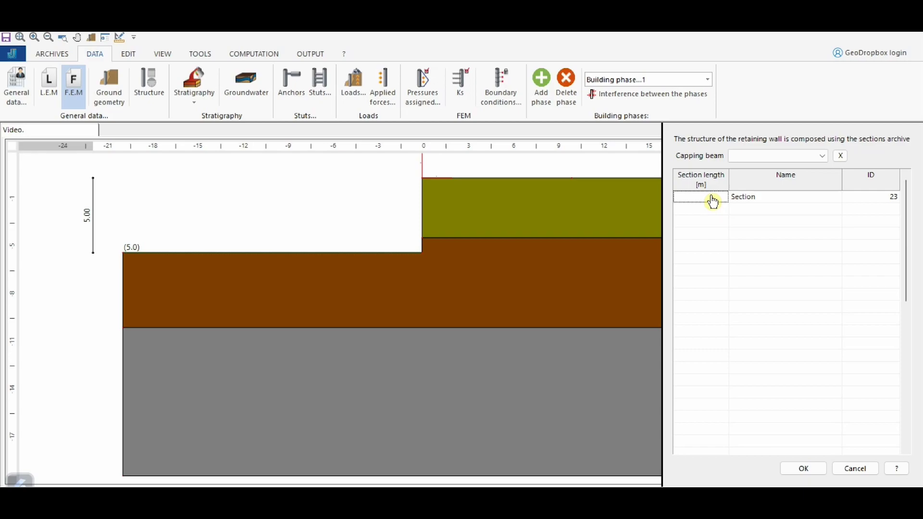
text(5)
click(710, 211)
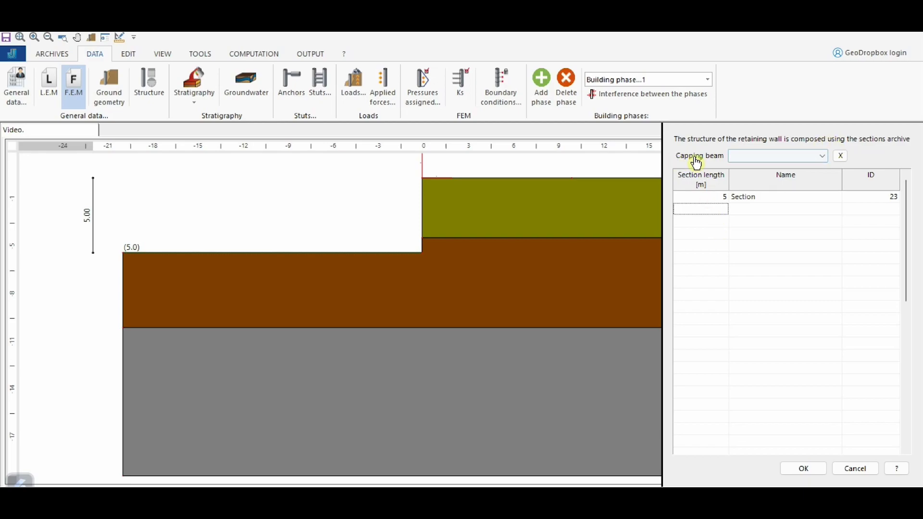
- Choose RECT 1 as the wall's capping beam and accept the structure definition
click(813, 158)
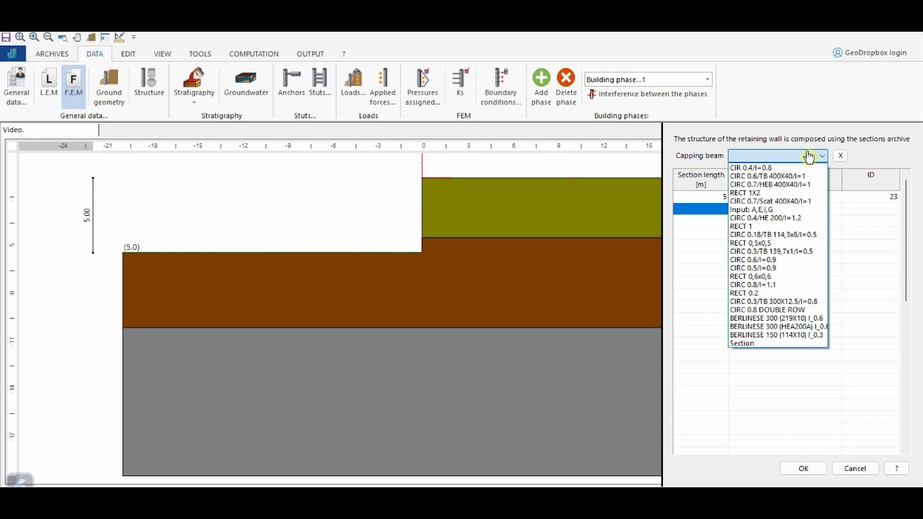
click(756, 227)
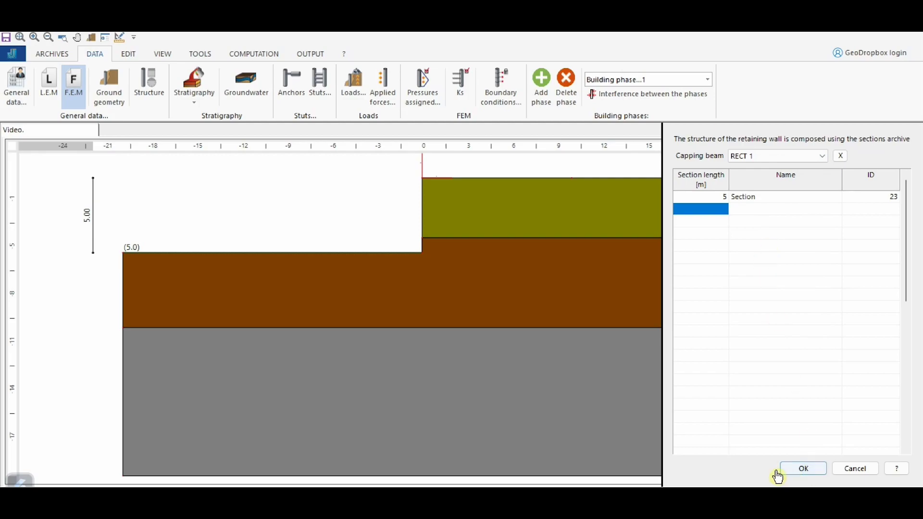
click(792, 468)
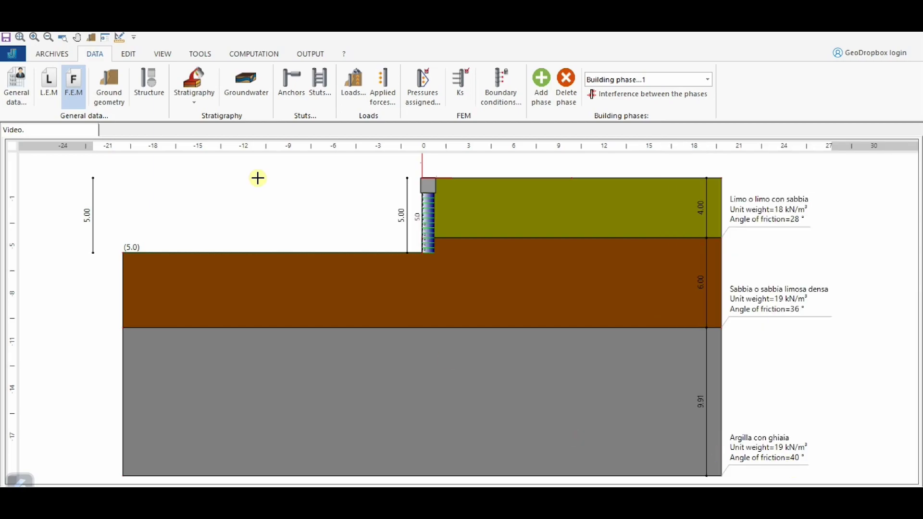
click(251, 88)
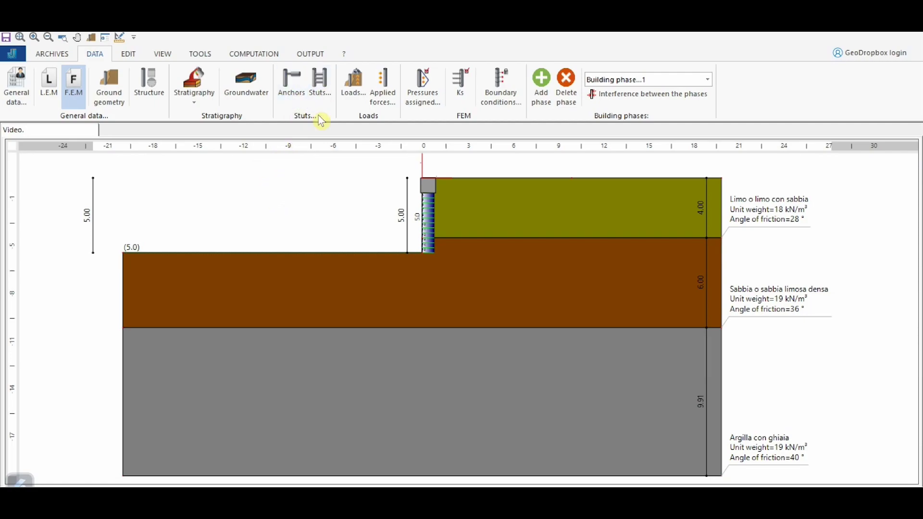
- Add two anchor rows to building phase 1 with the descriptions Row 1 and Row 2
click(292, 88)
click(216, 87)
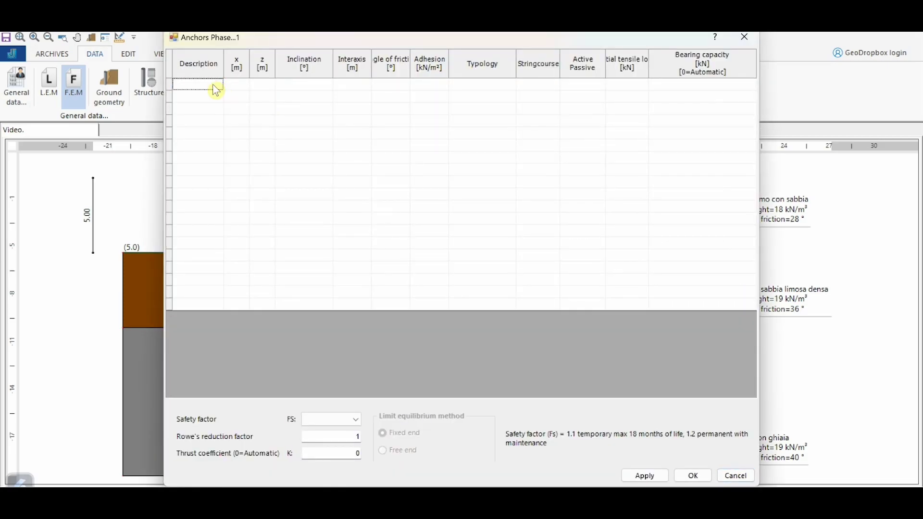
text(Row 1)
key(Return)
text(Row)
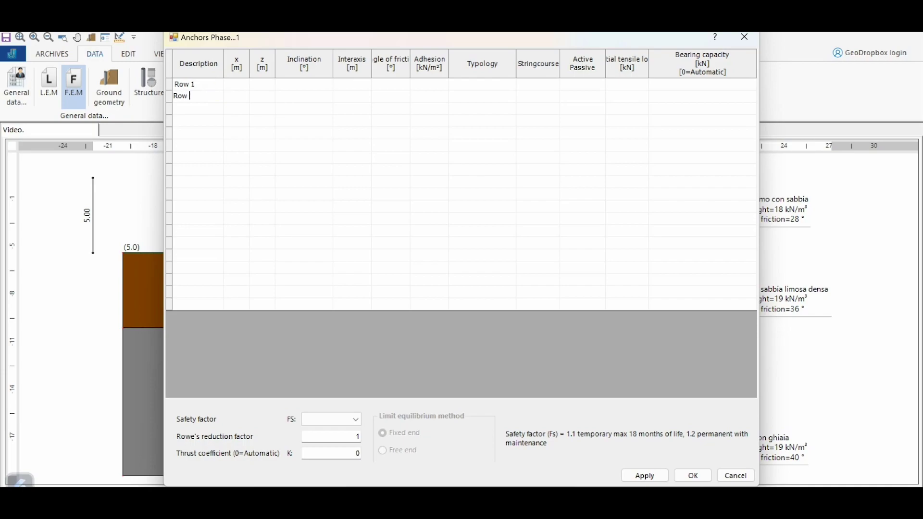
text( 2)
- Set the anchor depth z to 1.5 m for Row 1 and 3.5 m for Row 2
key(Tab)
key(Tab)
key(Up)
text(1.5)
key(Return)
text(3)
- Give both anchor rows an inclination of 15° and an interaxis of 1.6 m
key(Tab)
key(Up)
text(15)
key(Return)
text(15)
key(Tab)
key(Up)
text(1.6)
key(Return)
text(1.6)
- Set the angle of friction to 20° and the adhesion to 0 kN/m² for both anchor rows
key(Tab)
key(Up)
text(20)
key(Return)
text(20)
key(Tab)
key(Up)
text(0)
key(Return)
text(0)
key(Return)
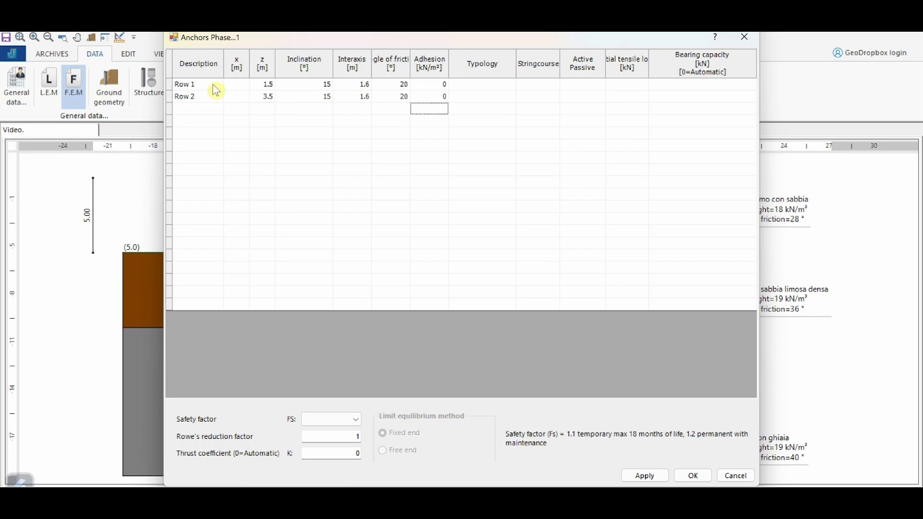
- Assign the TR2 anchor typology to both Row 1 and Row 2
click(488, 84)
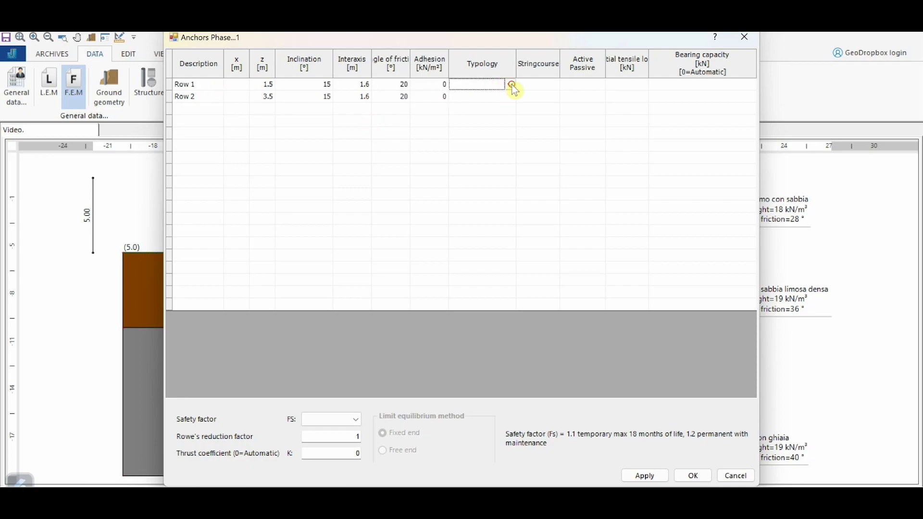
click(511, 84)
click(484, 159)
click(511, 98)
click(512, 98)
click(474, 169)
- Choose HE100A as the stringcourse profile for both anchor rows
click(543, 88)
click(543, 90)
click(543, 96)
click(544, 98)
click(550, 97)
click(548, 110)
- Define both anchor rows as Active
click(582, 85)
click(600, 84)
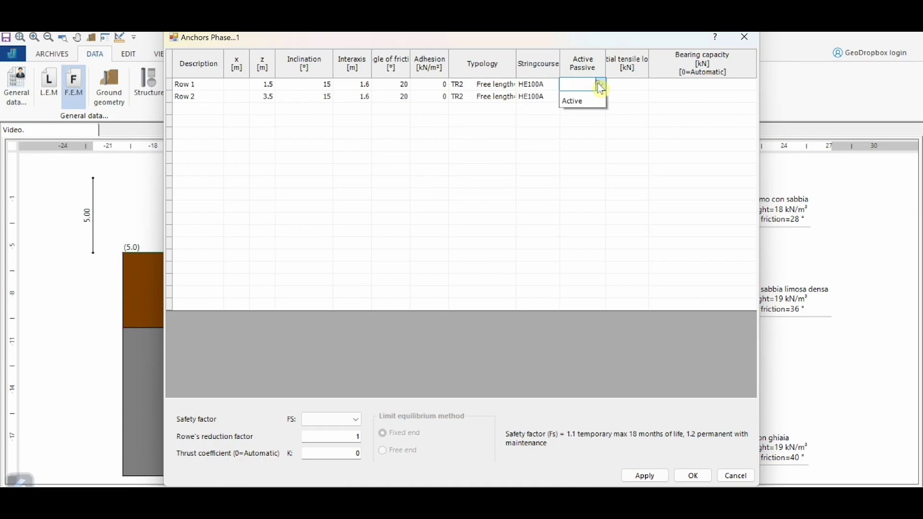
click(585, 109)
click(584, 97)
click(600, 97)
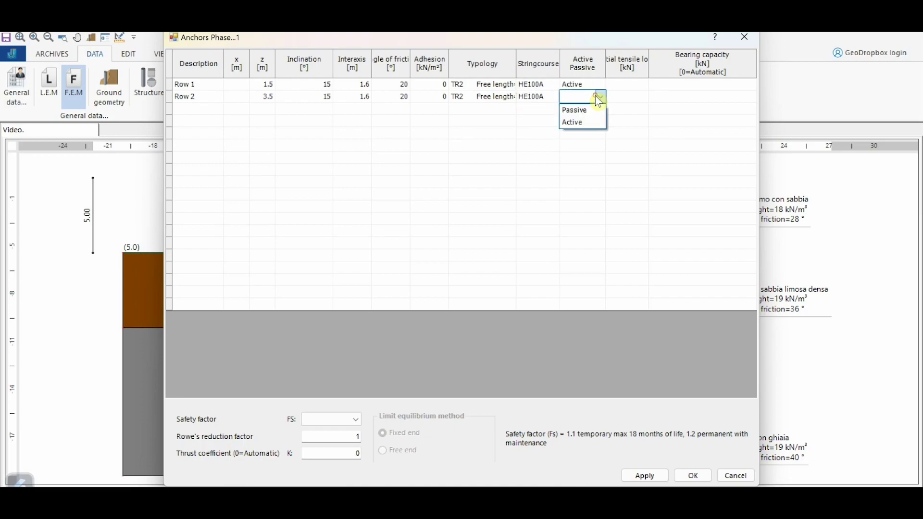
click(580, 126)
- Enter an initial tensile load of 50 kN and a bearing capacity of 0 (automatic) for both anchor rows
click(627, 85)
text(50)
key(Return)
text(50)
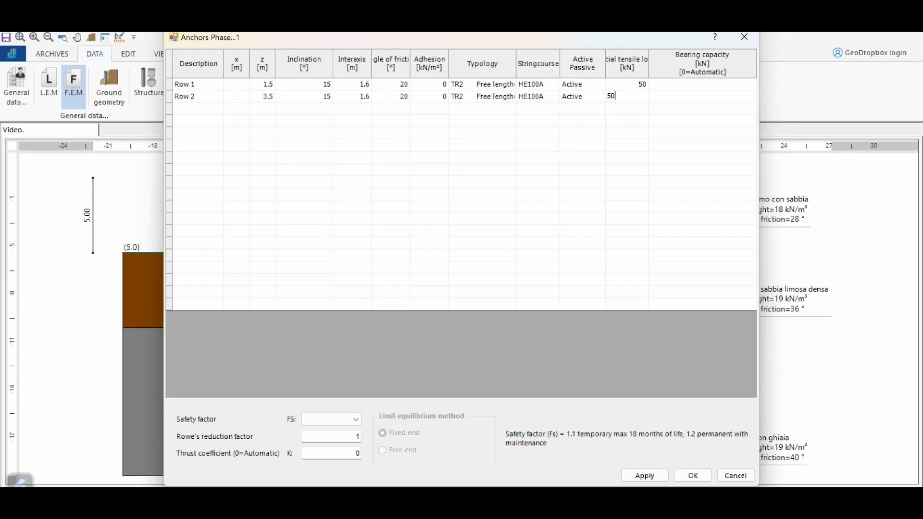
click(667, 84)
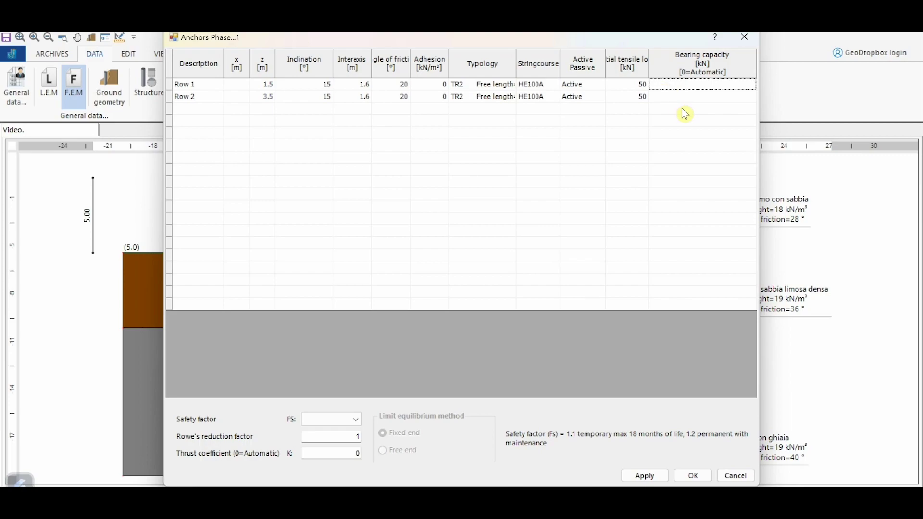
key(Return)
key(Return)
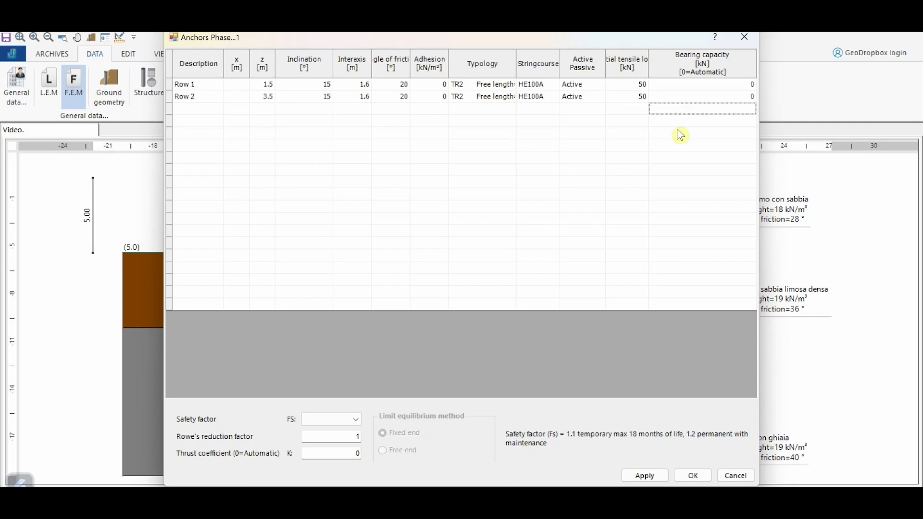
- Set the anchors' safety factor to 1.2 for permanent works, then apply and accept the anchor definition
click(354, 422)
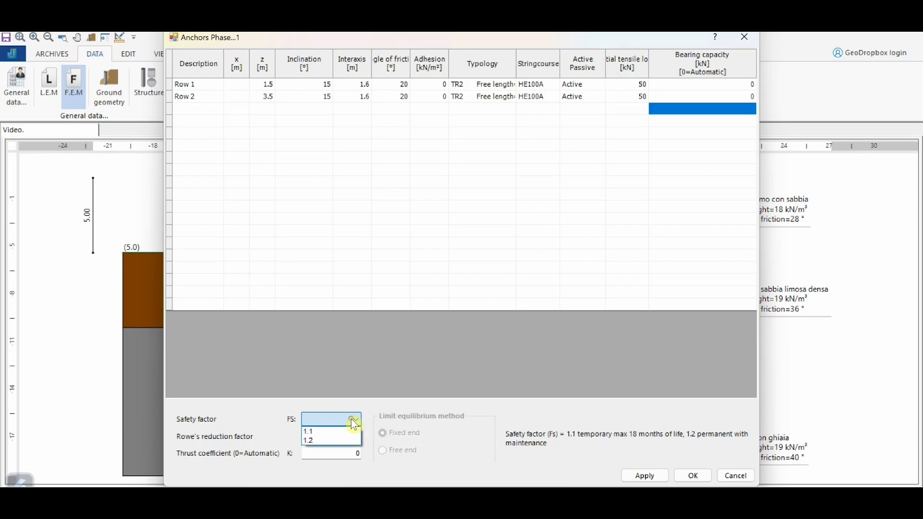
click(324, 440)
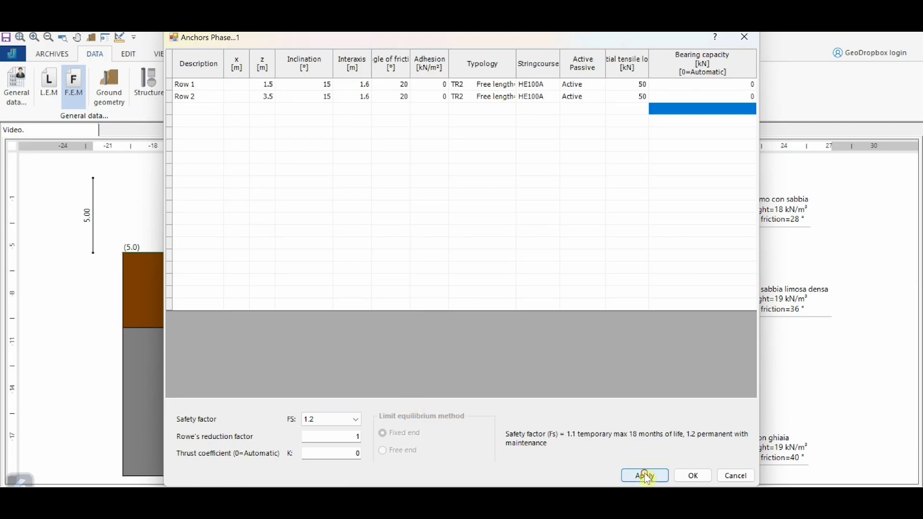
click(691, 476)
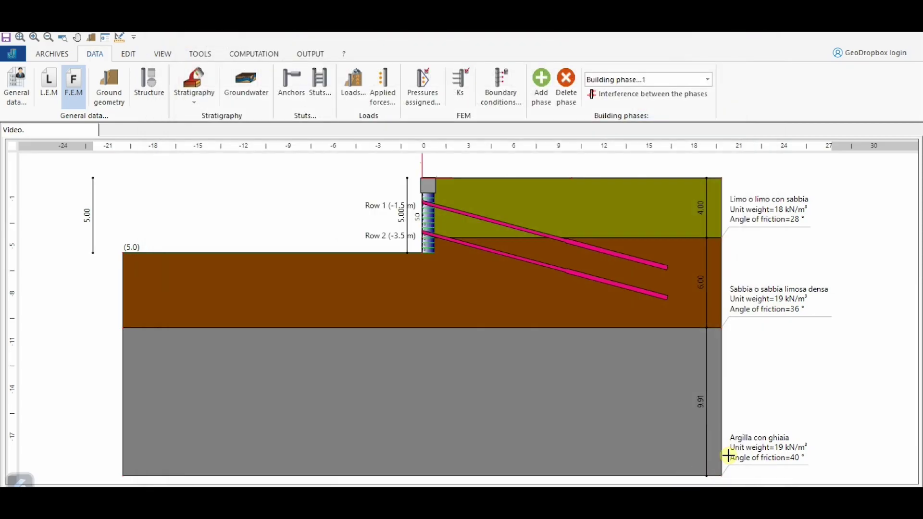
- Open the loads on the ground for building phase 1 and review the available load types
click(350, 85)
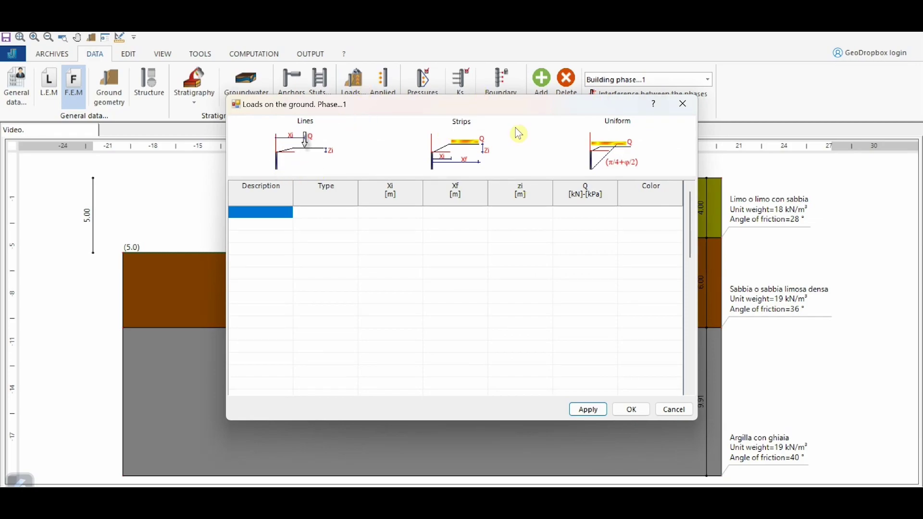
click(347, 211)
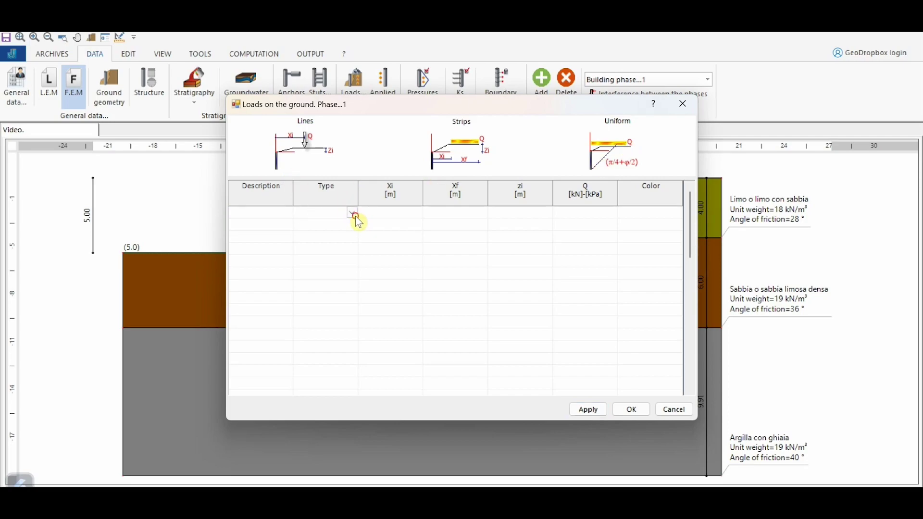
click(355, 215)
click(353, 213)
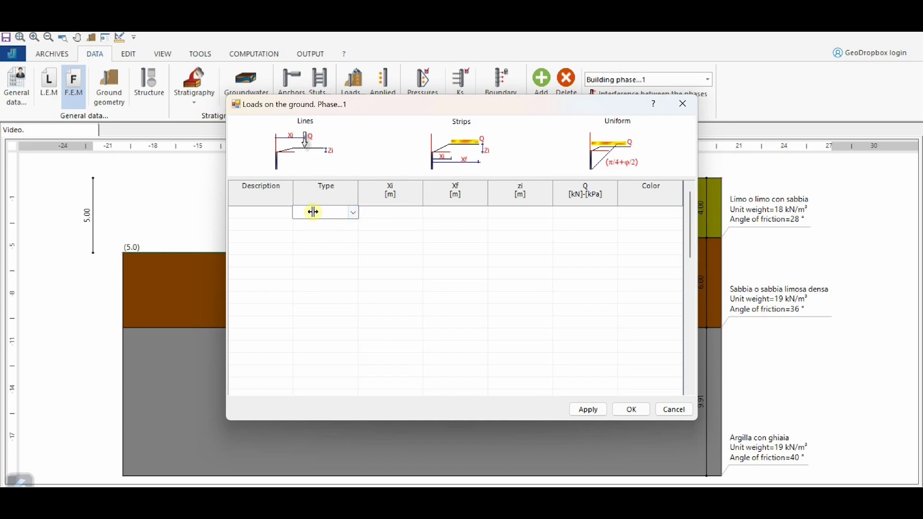
click(353, 213)
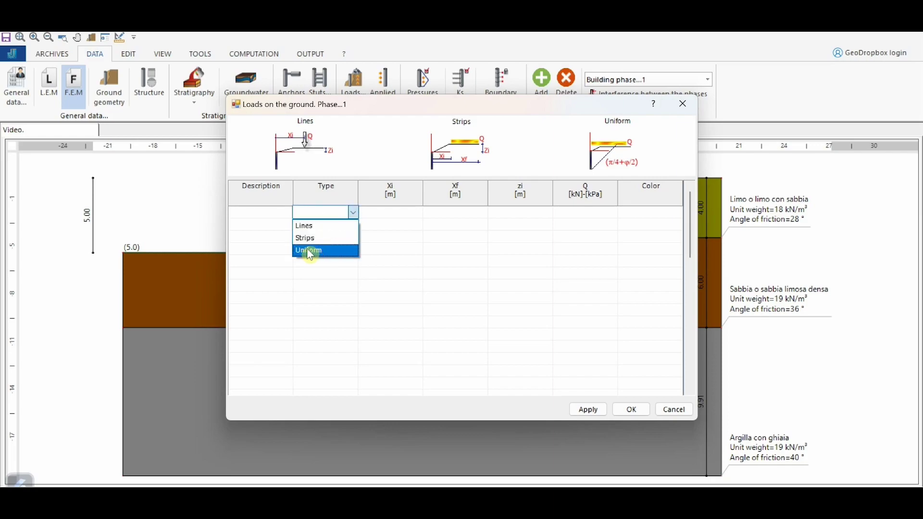
click(356, 212)
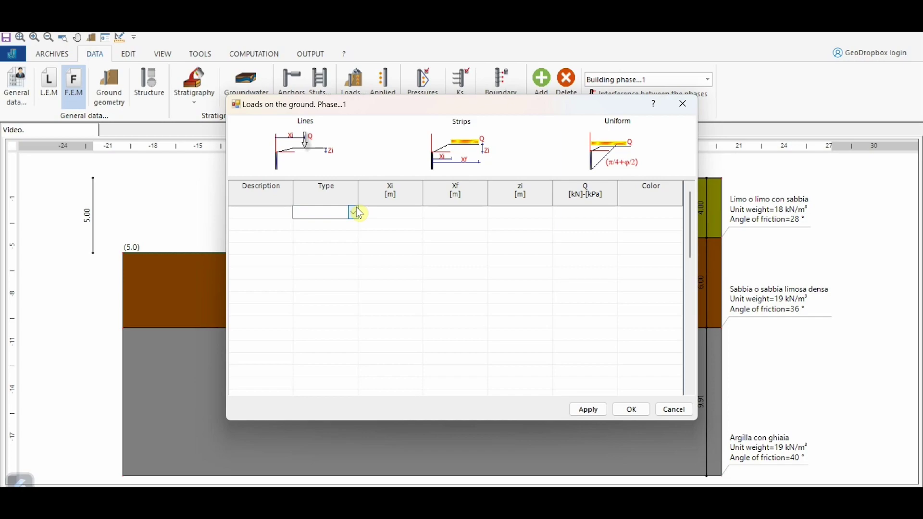
- Add a ground load with the description Load and the type Strips
click(270, 214)
text(Load)
click(326, 212)
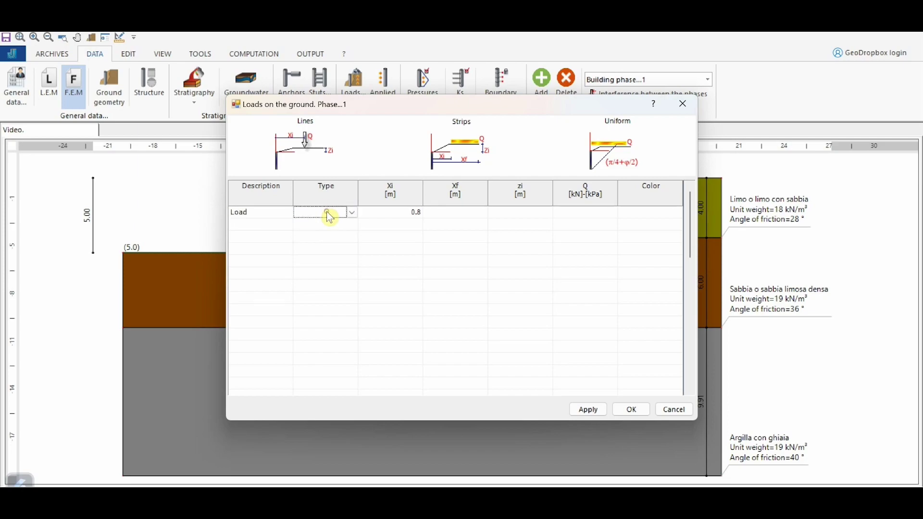
click(355, 212)
click(324, 239)
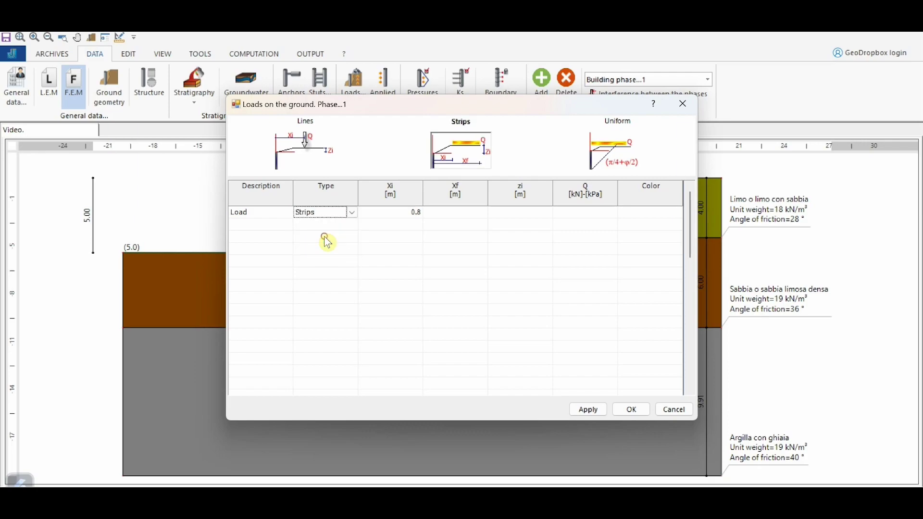
- Give the strip load an end distance Xf of 5 m, a depth zi of 0 m and a value Q of 10 kPa
click(566, 214)
text(10)
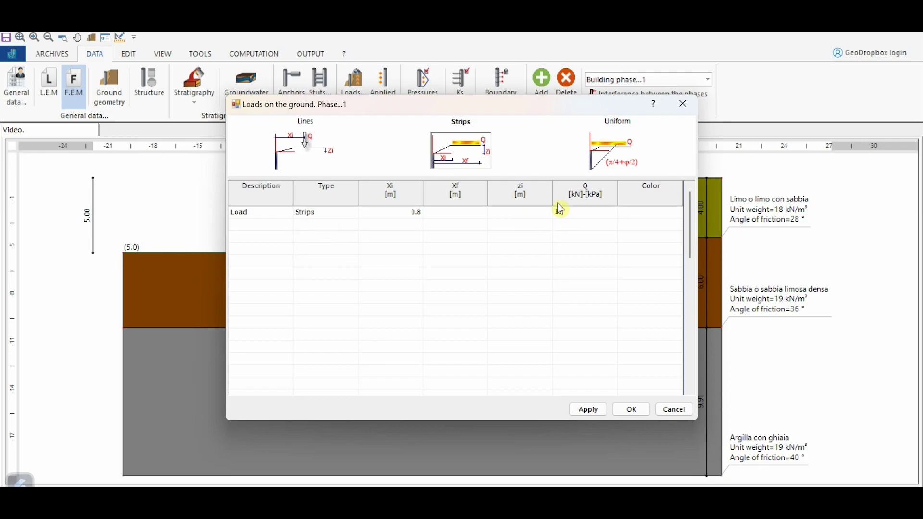
click(459, 218)
text(5)
- Assign a light red colour to the strip load, then apply and accept the loads on the ground
click(665, 218)
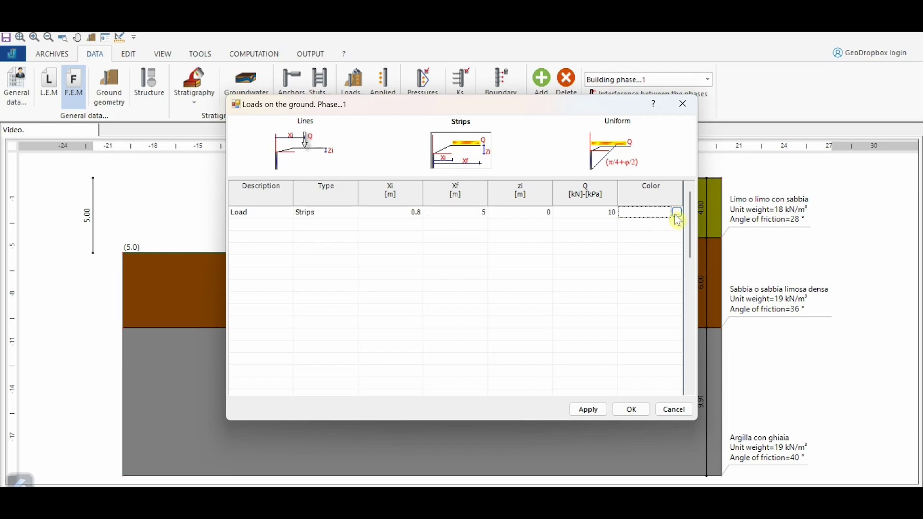
click(677, 212)
click(403, 146)
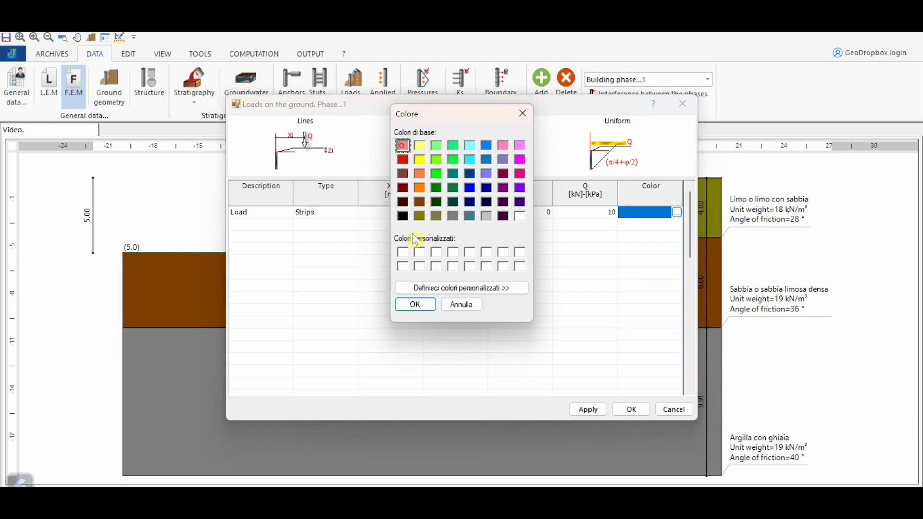
click(415, 305)
click(588, 410)
click(631, 410)
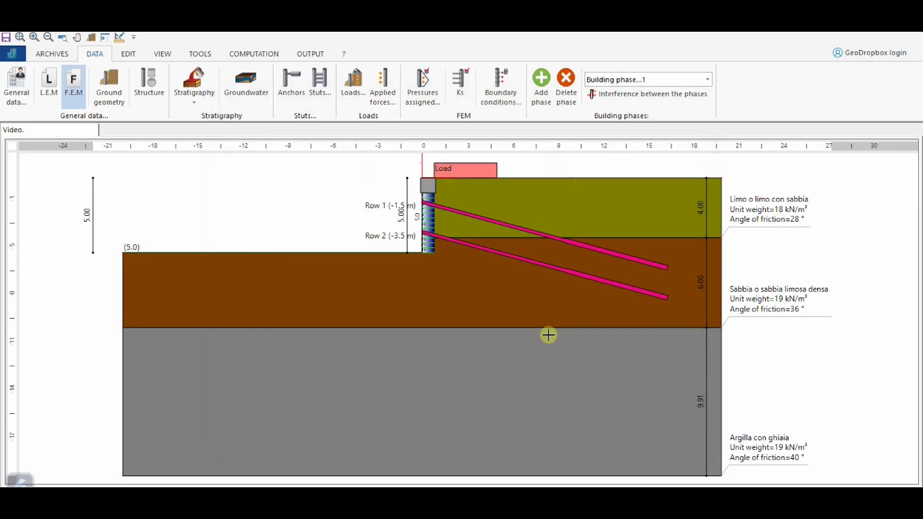
- Review the applied forces and the assigned pressure diagram of building phase 1, leaving both without entries
click(397, 97)
click(303, 165)
click(308, 164)
click(308, 165)
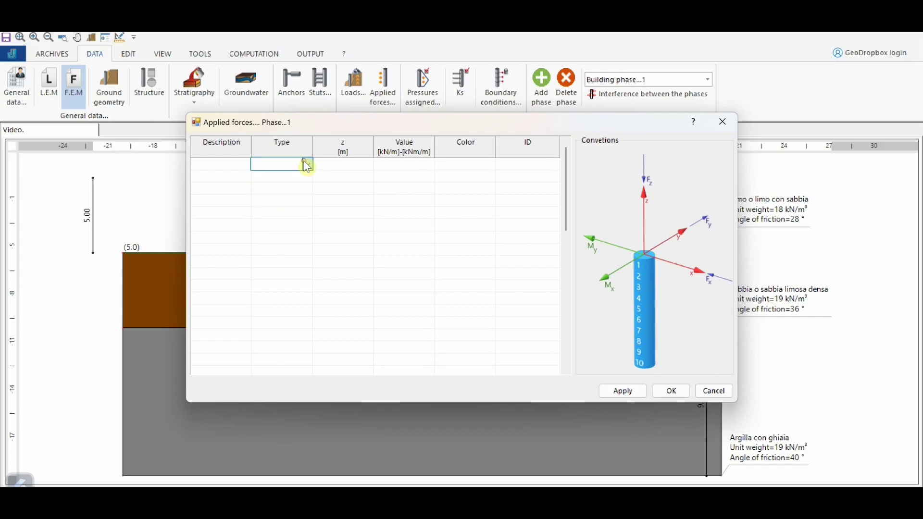
click(714, 392)
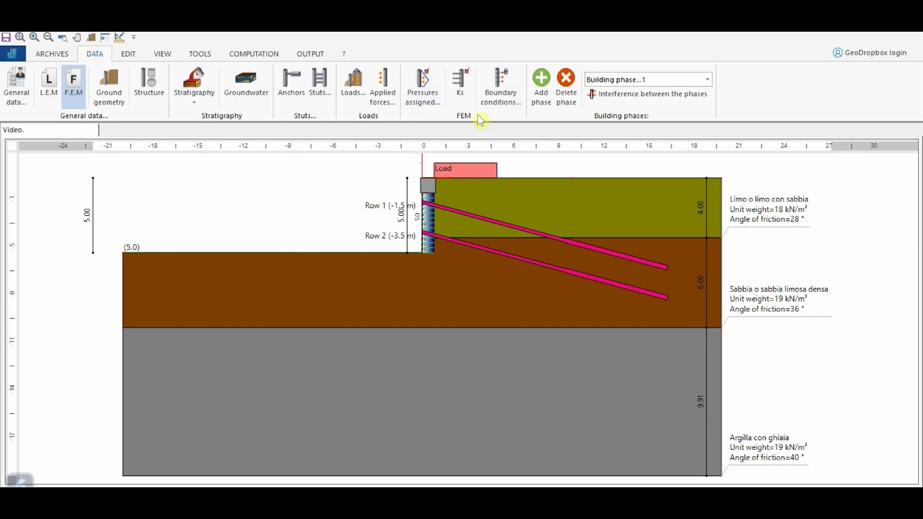
click(422, 91)
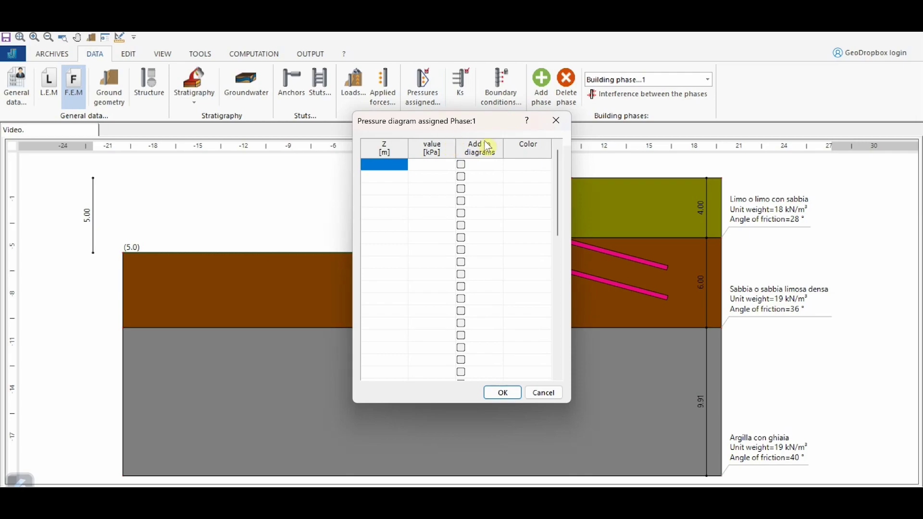
click(546, 397)
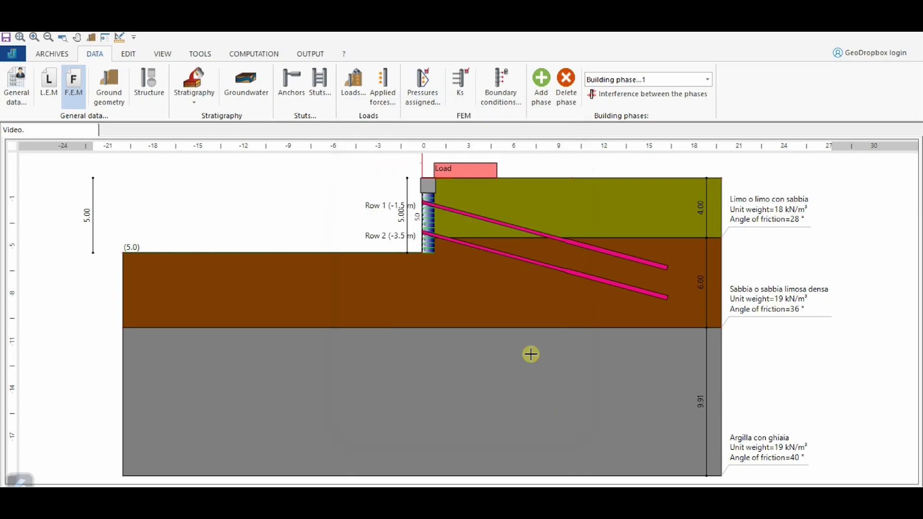
- Open the modulus of subgrade reaction Ks and review its computation methods, from Bearing capacity to Schmitt
click(464, 93)
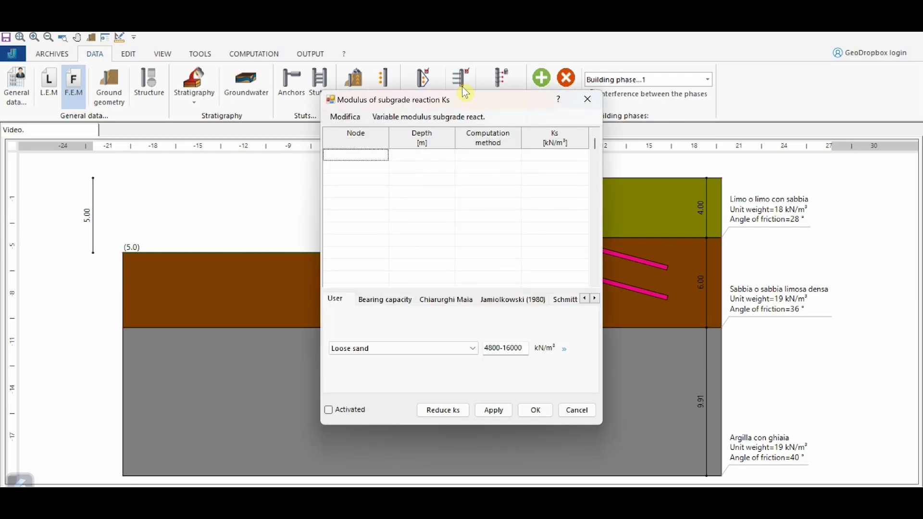
click(398, 302)
click(447, 300)
click(500, 300)
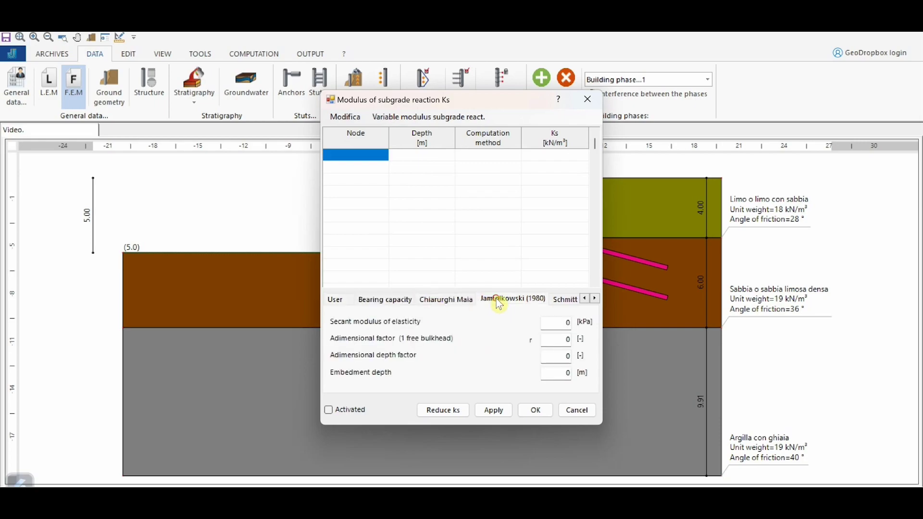
click(558, 300)
click(585, 299)
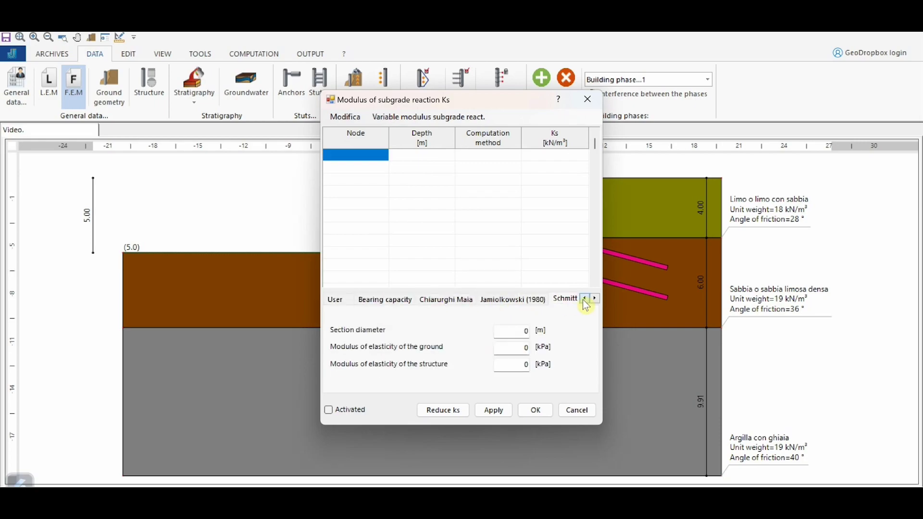
- Enter a user-defined Ks at 5 m depth using Medium compact sand, inserting 9600 kN/m³
click(338, 300)
click(434, 158)
text(5)
click(475, 349)
click(437, 367)
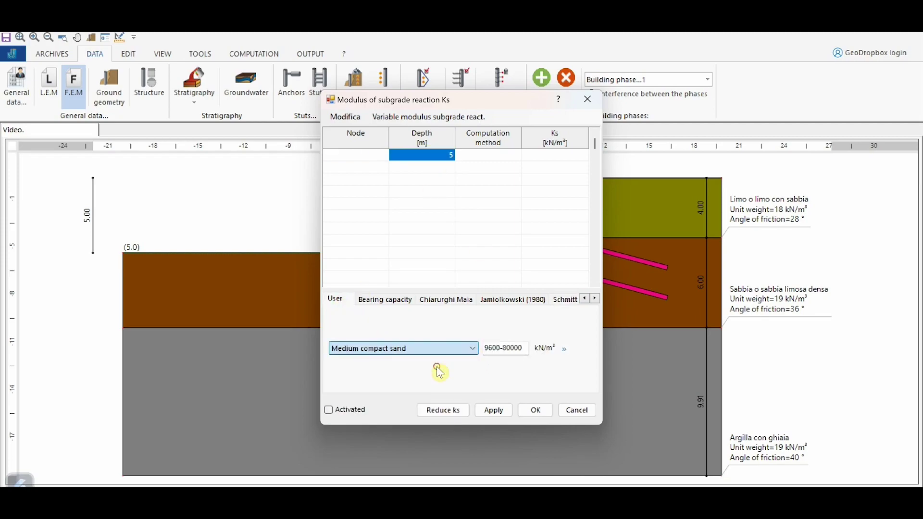
click(566, 350)
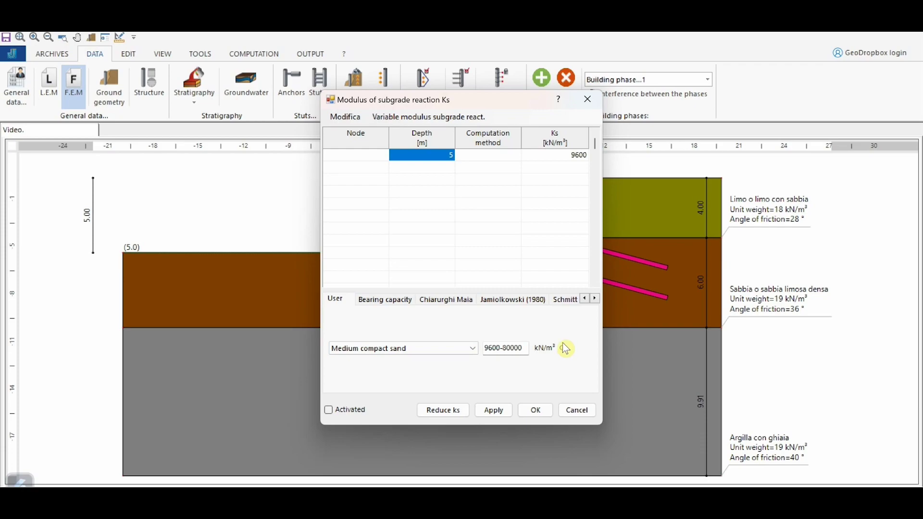
- Add a second Ks row at 10 m depth with 9600 kN/m³ for Medium compact sand, then apply and accept
click(432, 169)
text(0)
click(550, 169)
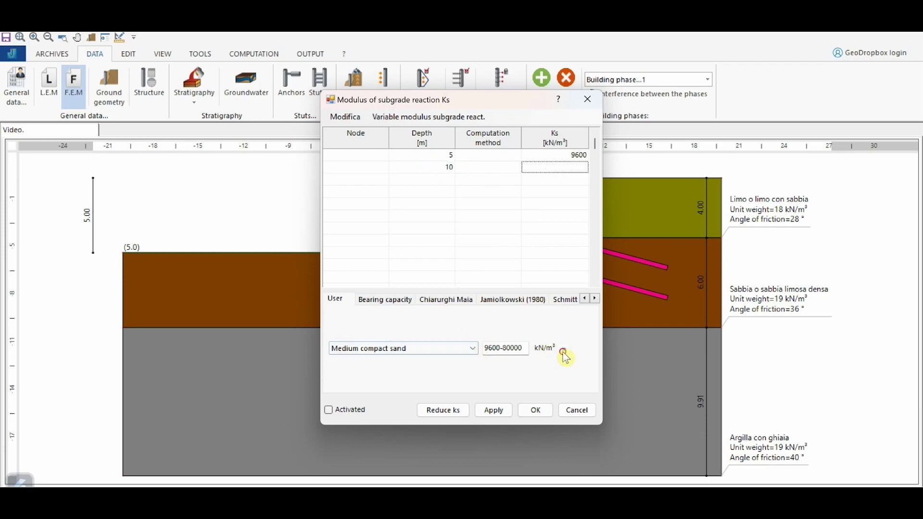
click(495, 411)
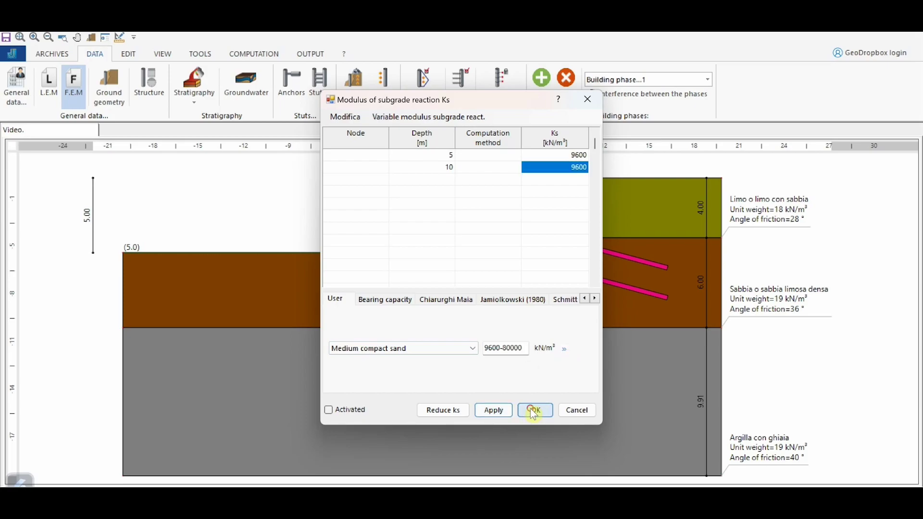
click(533, 411)
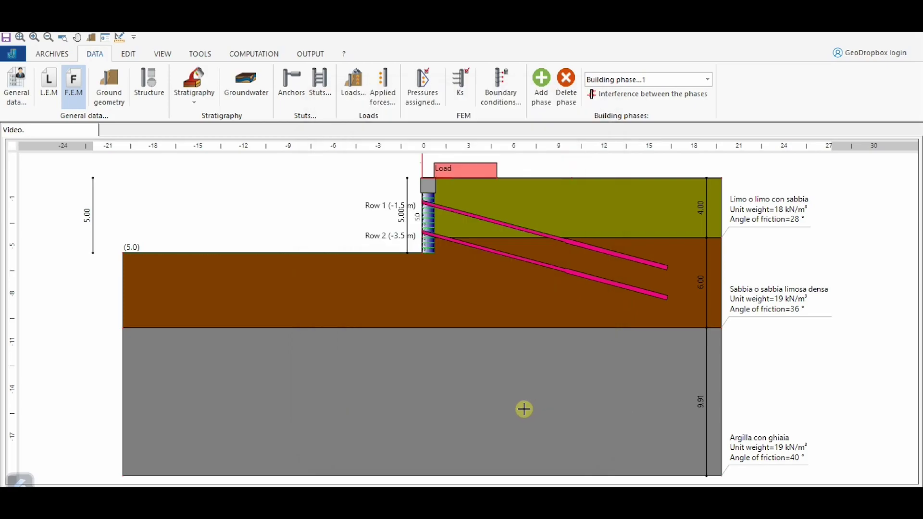
- Review the boundary conditions table of building phase 1 and close it without entries
click(506, 99)
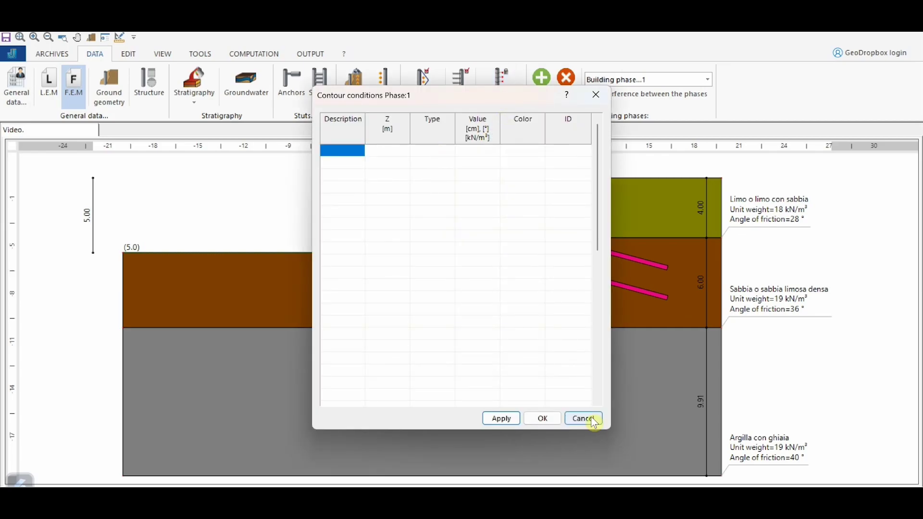
click(558, 421)
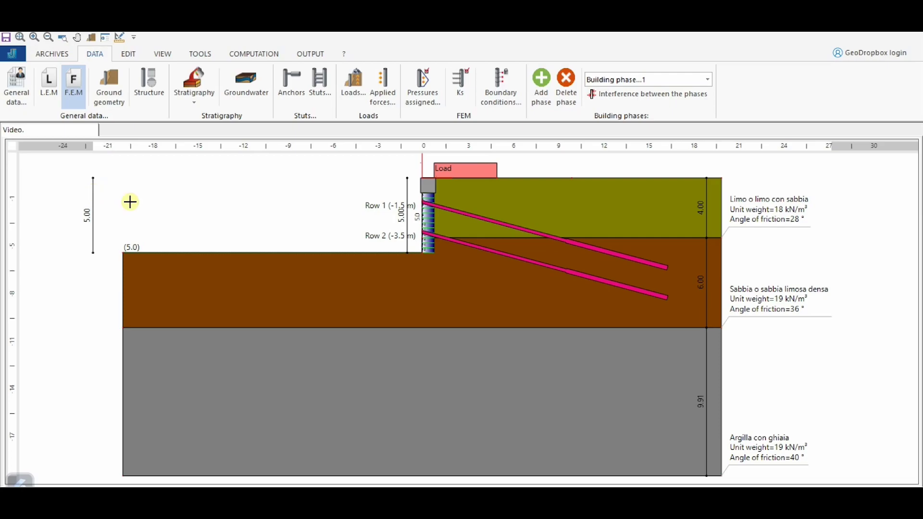
- Set the automatic calculation of embedment depth to Yes in the FEM general data, keeping the Linear type of analysis
click(75, 83)
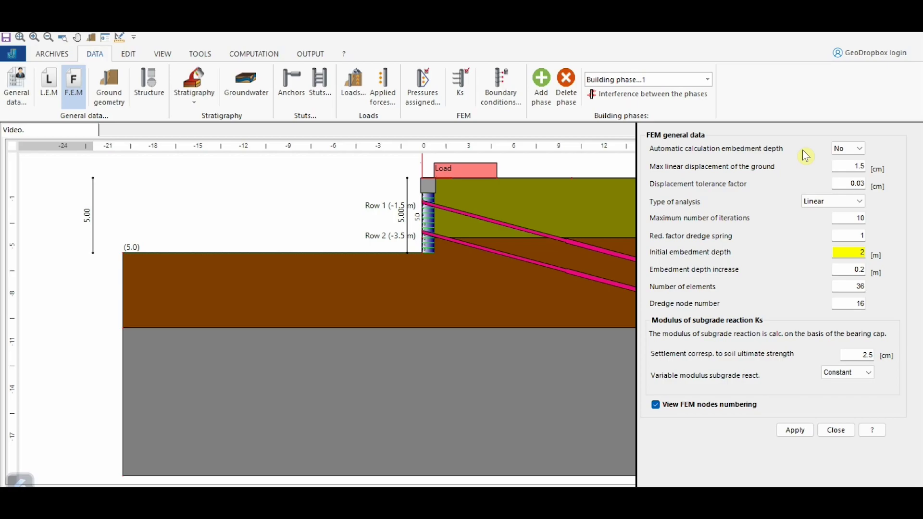
click(859, 150)
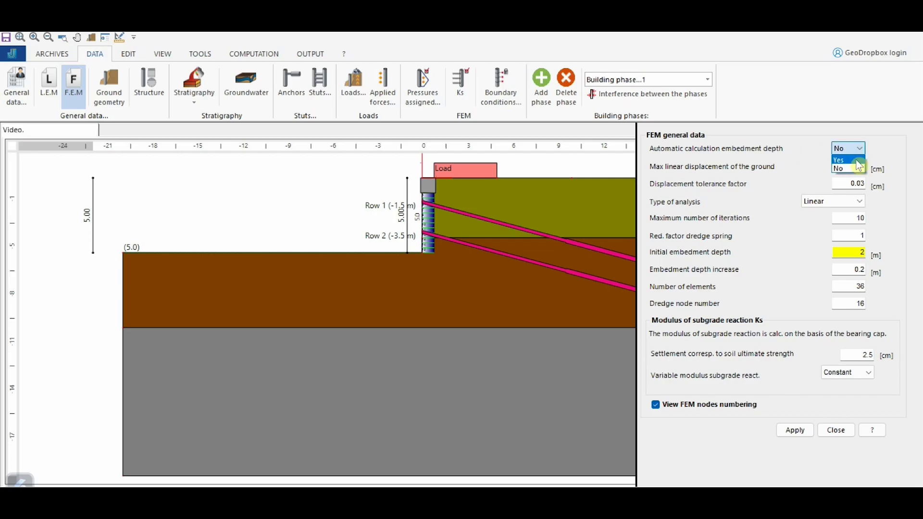
click(858, 160)
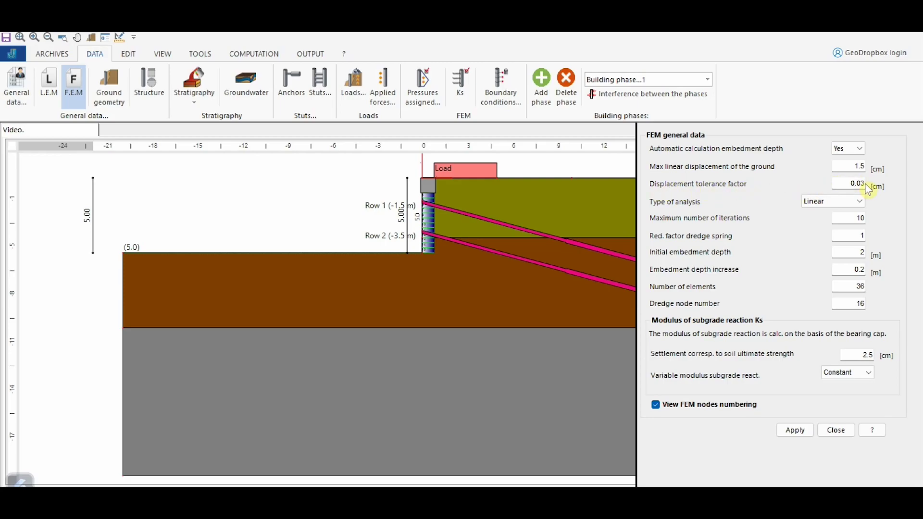
click(852, 201)
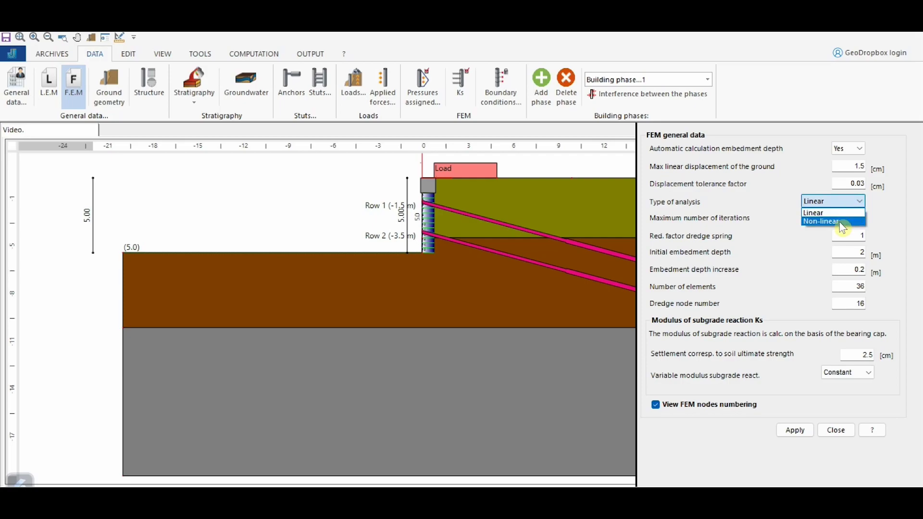
click(875, 209)
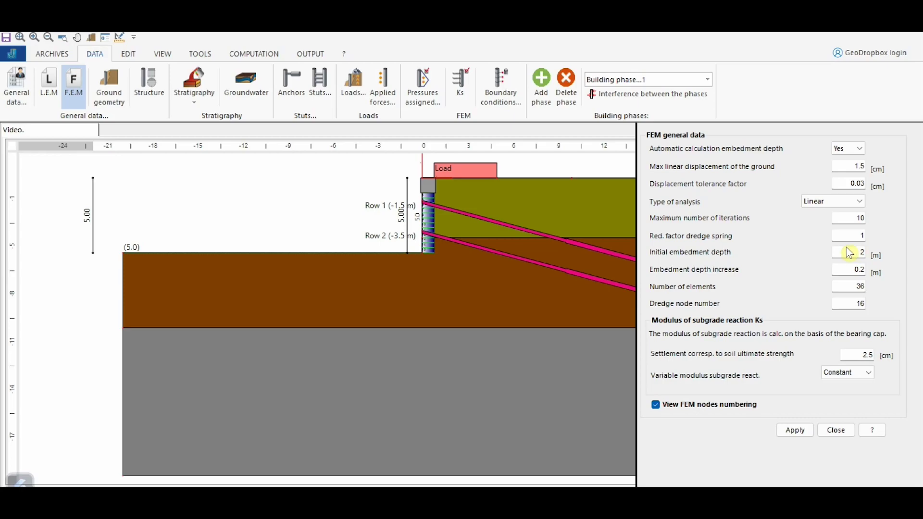
- Set the initial embedment depth to 5 m, keep the subgrade reaction modulus Constant, and apply the FEM general data
key(Delete)
key(ctrl+z)
click(782, 254)
click(845, 268)
click(861, 303)
click(852, 354)
click(864, 376)
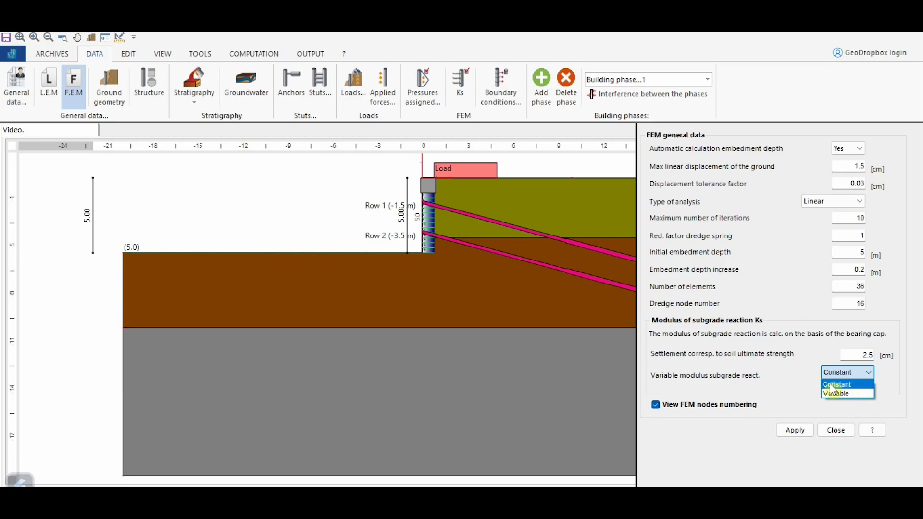
click(890, 386)
click(801, 431)
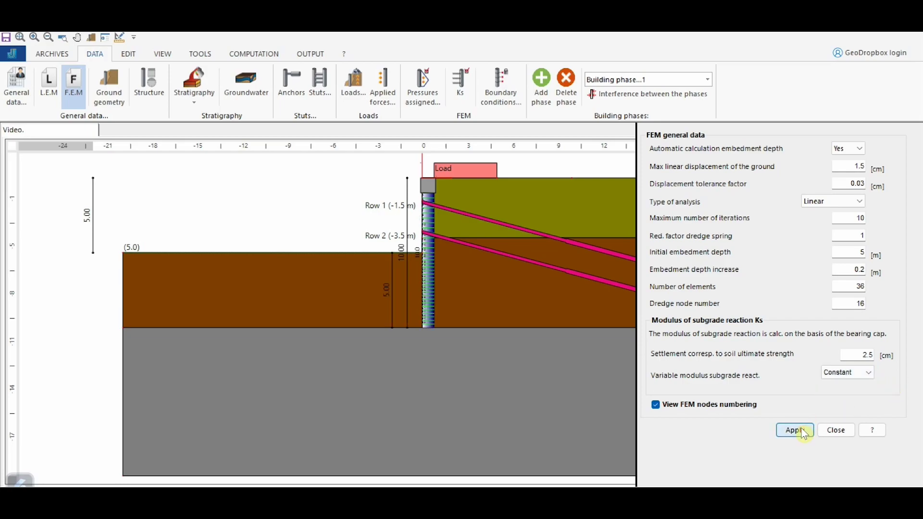
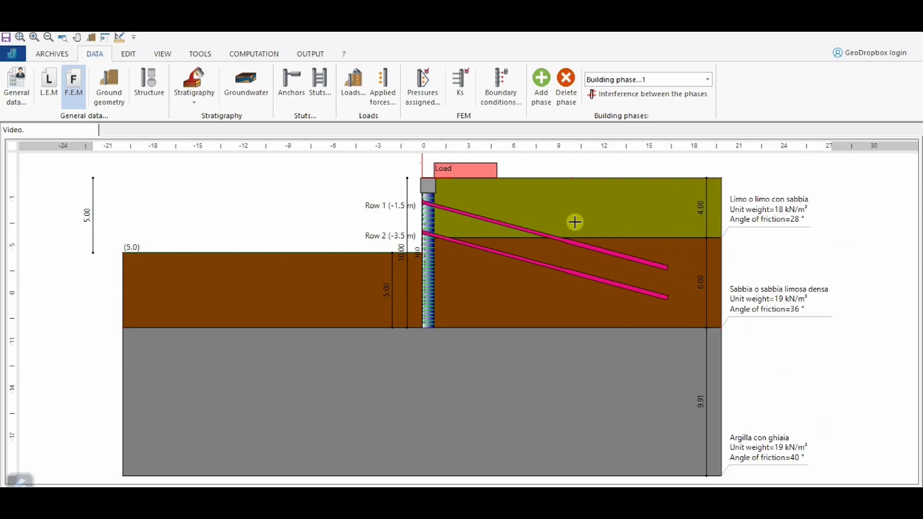
- Open the bulkhead analysis and compare the factors and check types of combinations A1+M1+R1 and A2+M2+R1
click(255, 55)
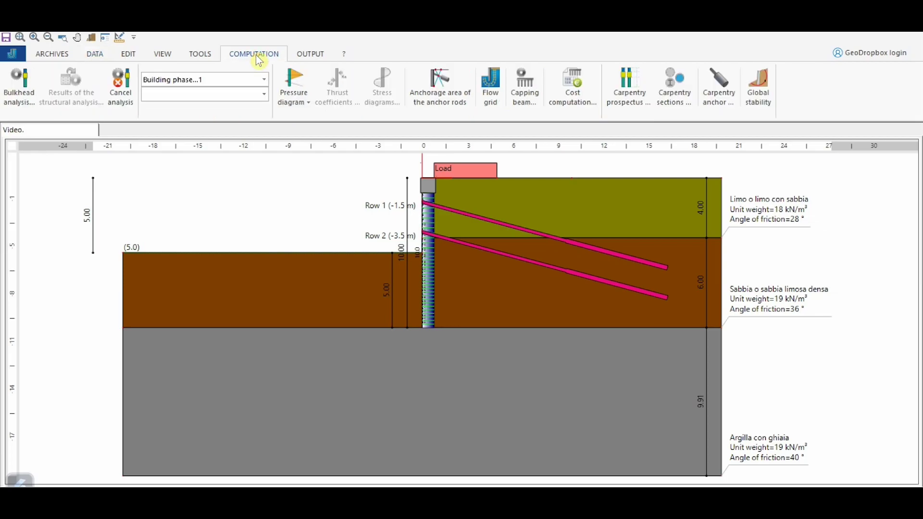
click(19, 84)
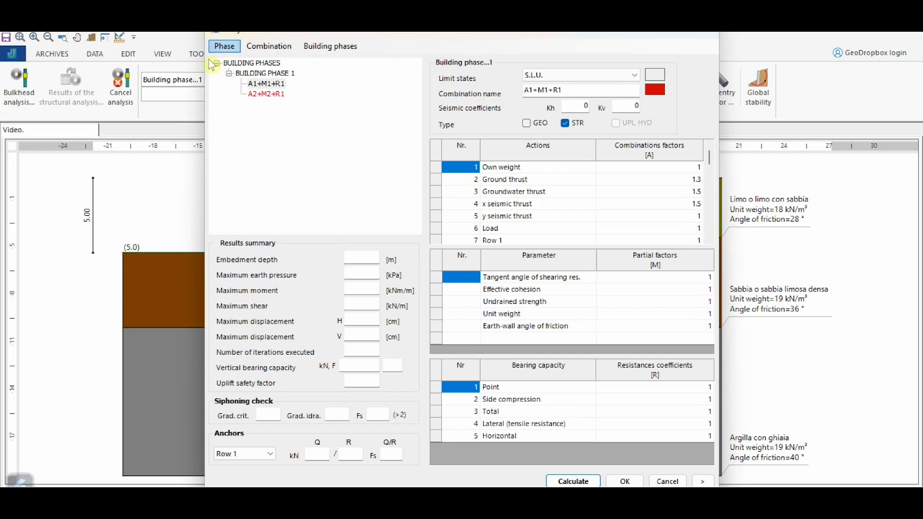
click(265, 94)
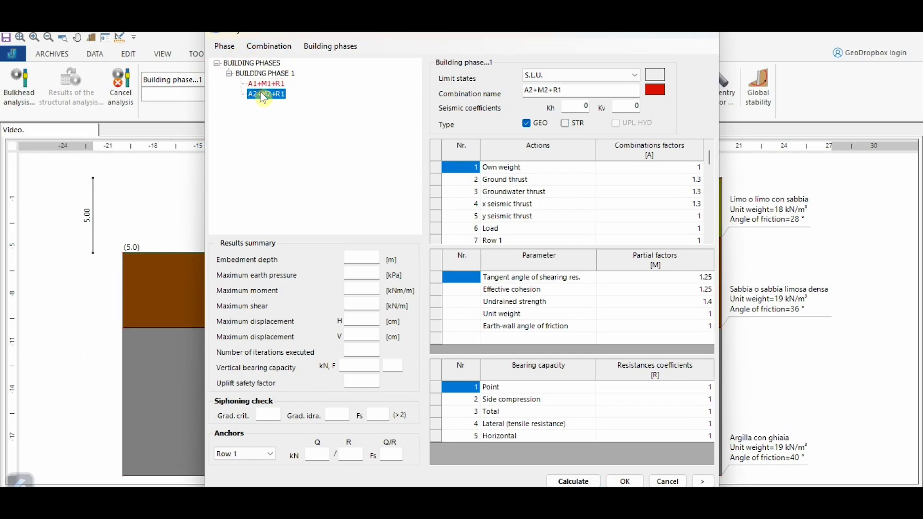
click(264, 86)
click(265, 94)
click(264, 85)
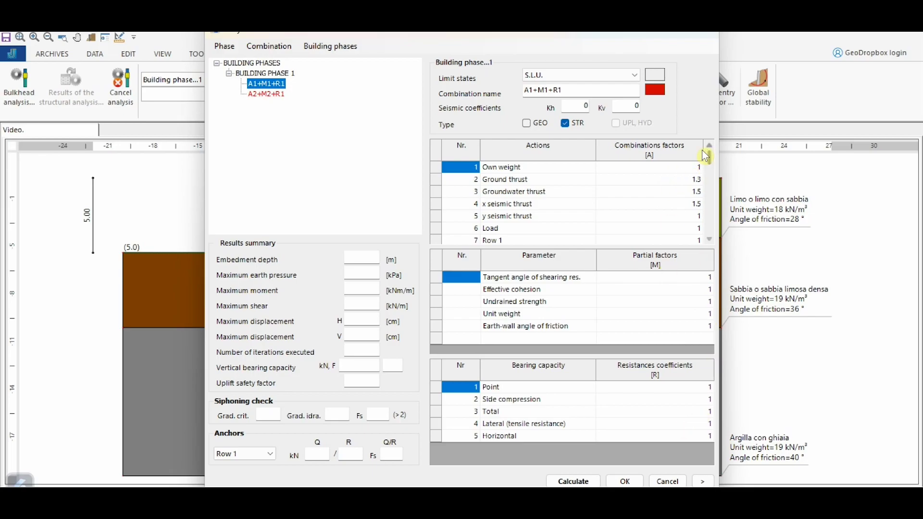
click(270, 95)
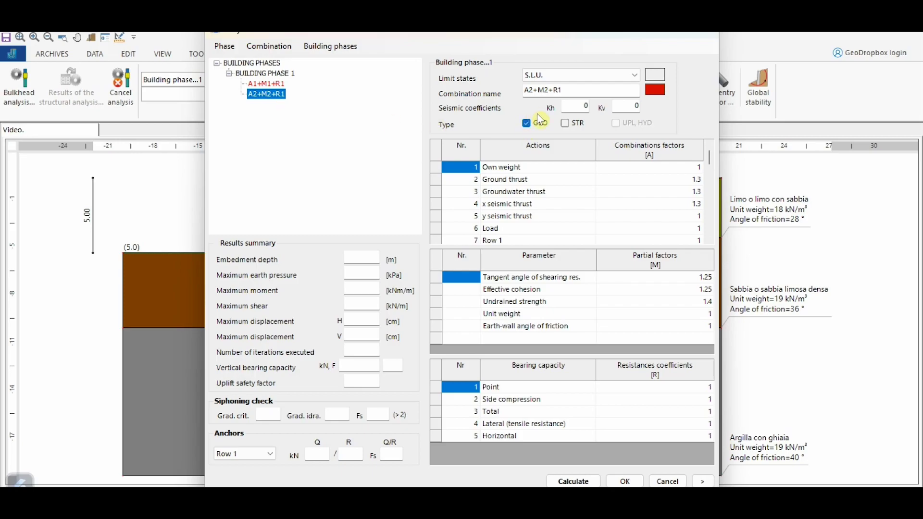
click(527, 124)
- Add a new seismic combination to building phase 1 and enable the STR type for it alongside GEO
click(229, 51)
click(260, 92)
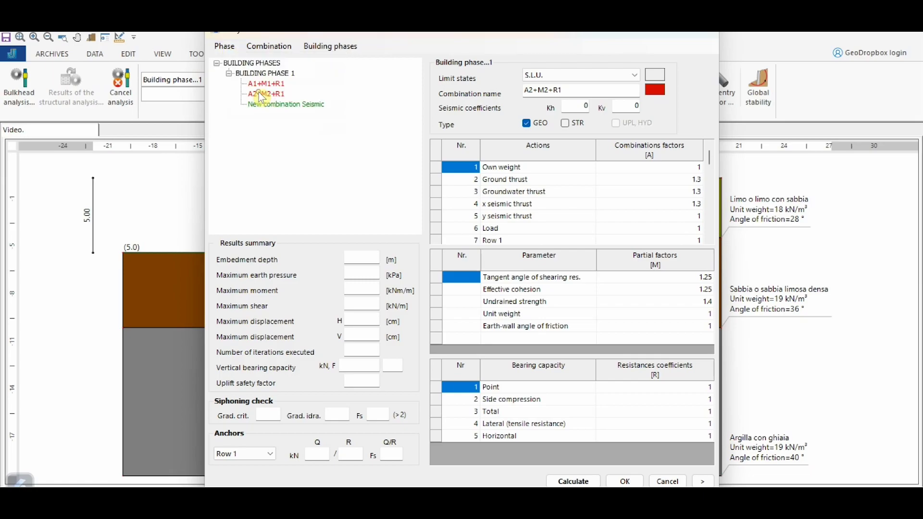
click(296, 104)
click(568, 125)
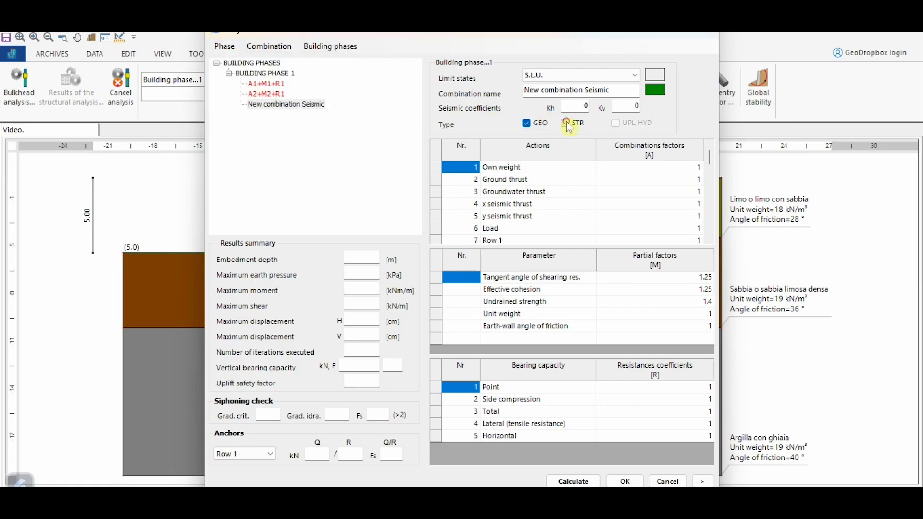
click(566, 124)
- Set the new seismic combination's seismic coefficients Kh to 0.6 and Kv to 0.3
click(573, 103)
text(.6)
key(Tab)
text(0.3)
click(568, 104)
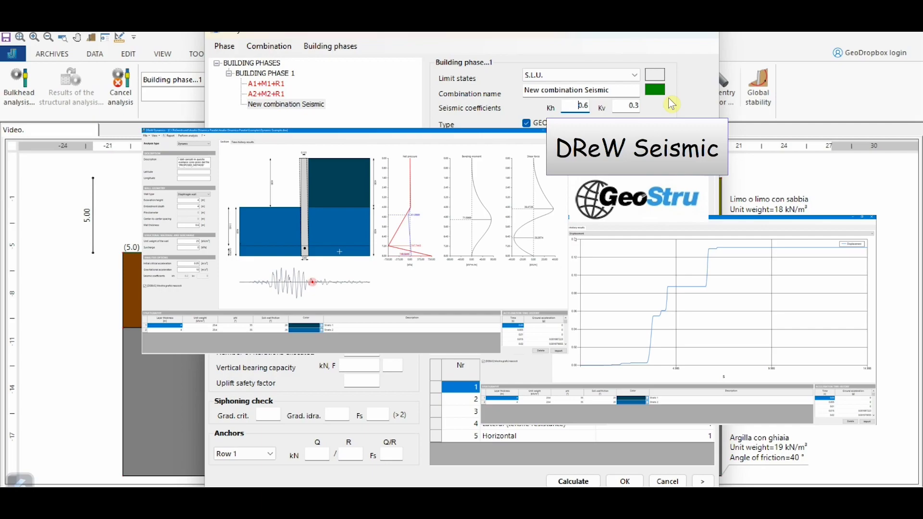
key(Return)
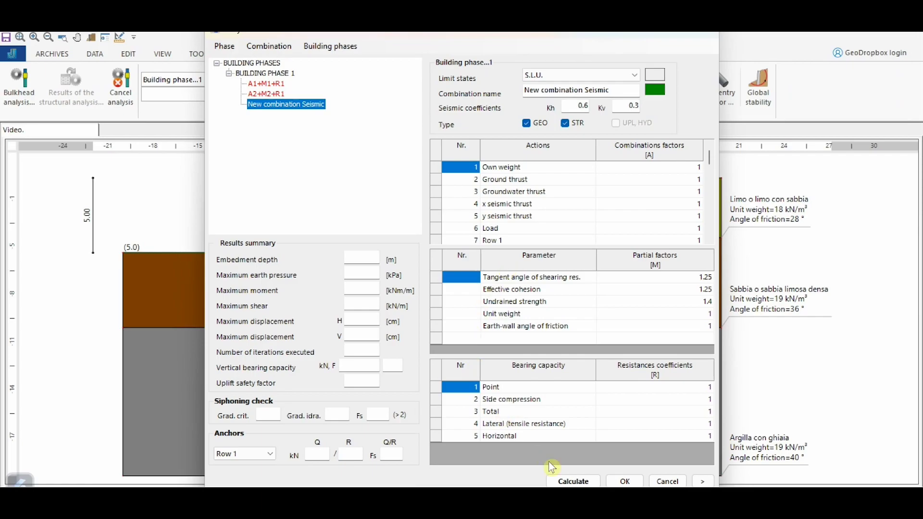
- Calculate the bulkhead analysis and compare the results summaries of A1+M1+R1, A2+M2+R1 and the new seismic combination
click(573, 481)
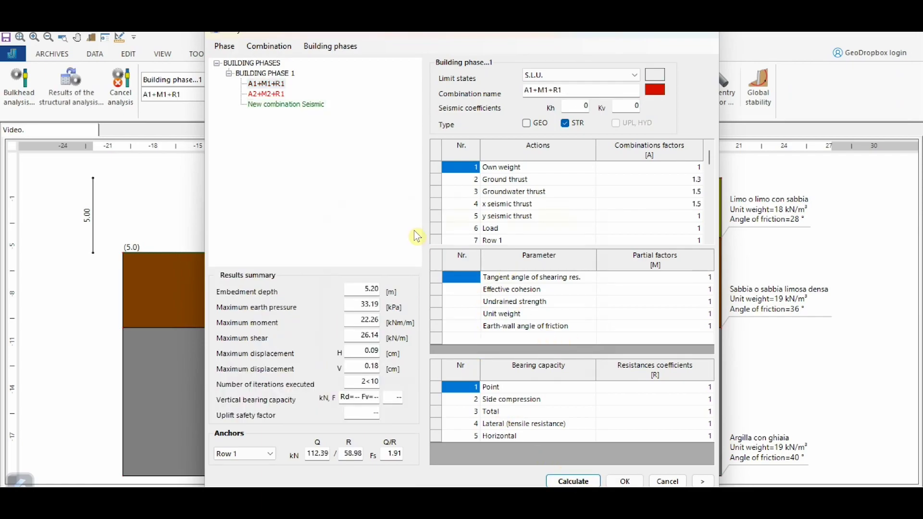
click(265, 93)
click(265, 104)
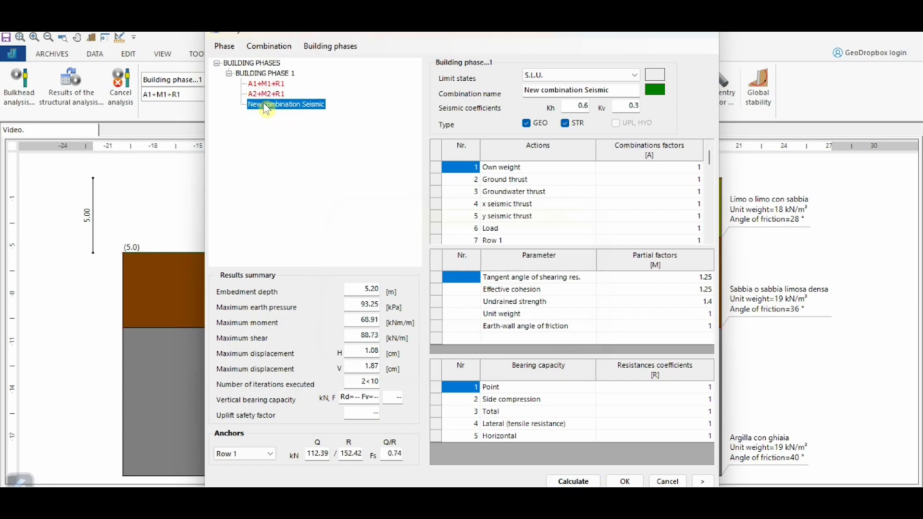
click(268, 84)
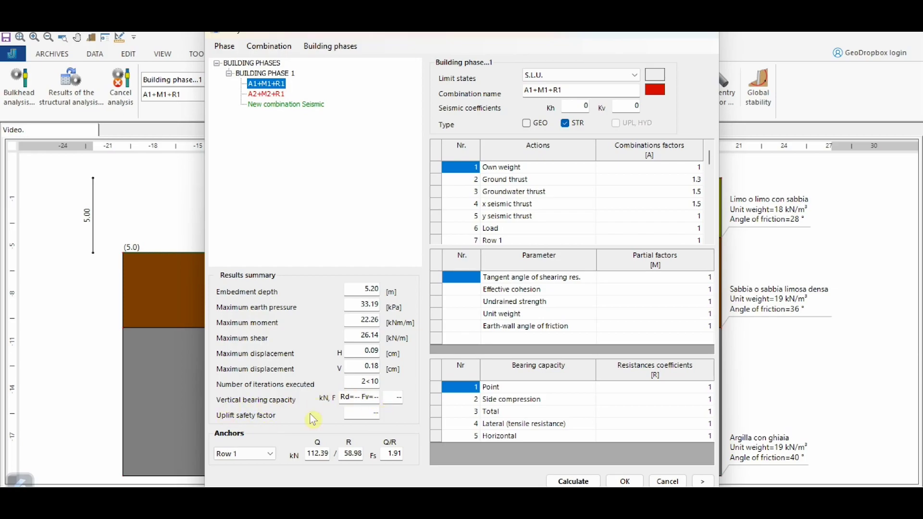
- Check the anchor results of both rows for A1+M1+R1 and accept the bulkhead analysis
click(269, 454)
click(255, 475)
click(255, 454)
click(250, 465)
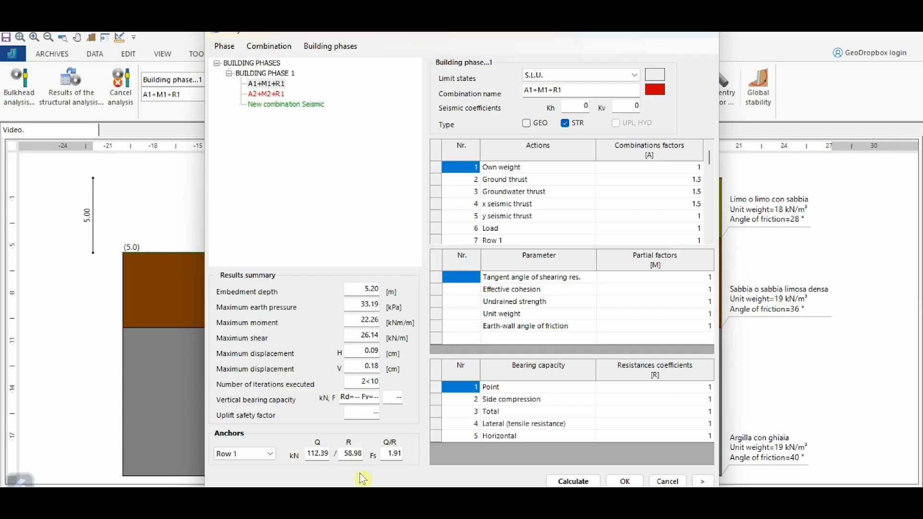
click(632, 479)
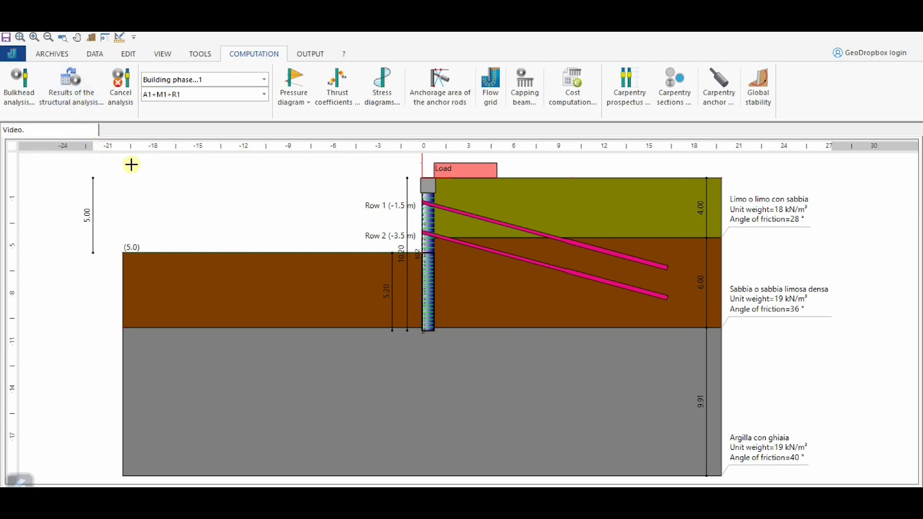
- Open the structural analysis results, compare the section checks of the seismic combination with A1+M1+R1, and close the table
click(71, 85)
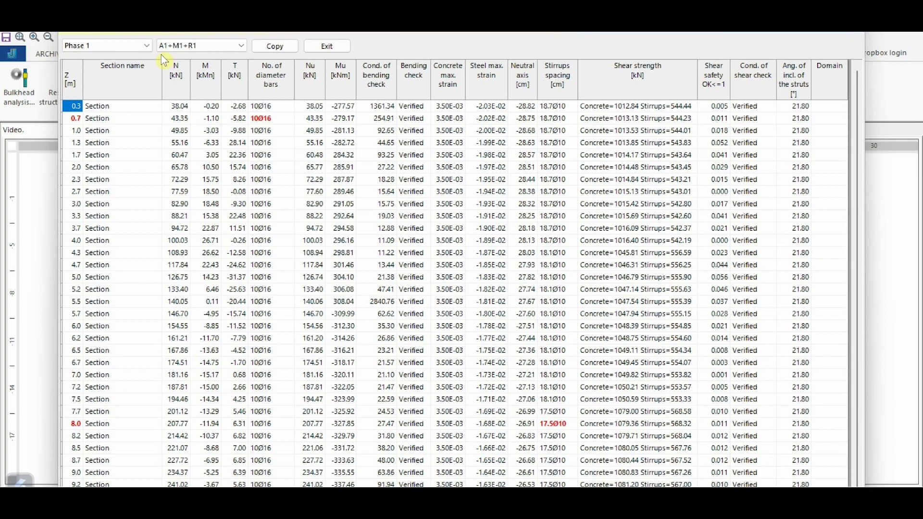
click(242, 44)
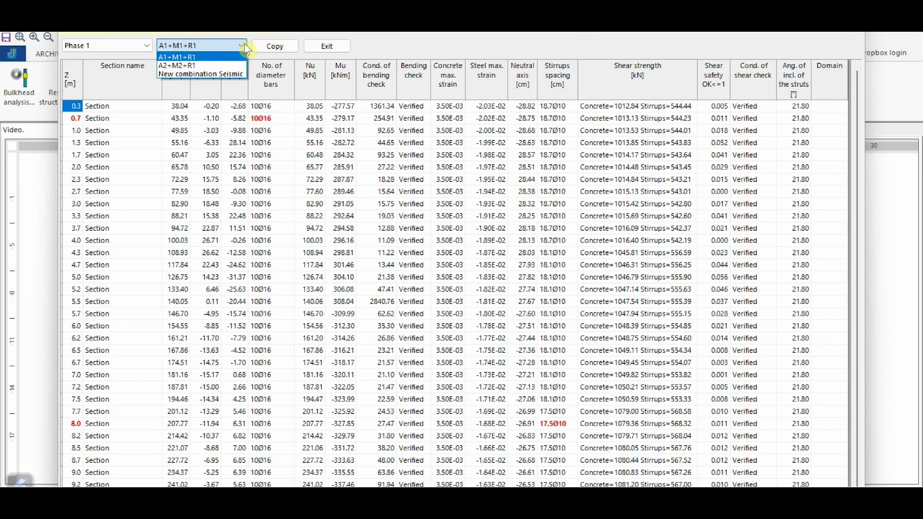
click(217, 74)
click(223, 44)
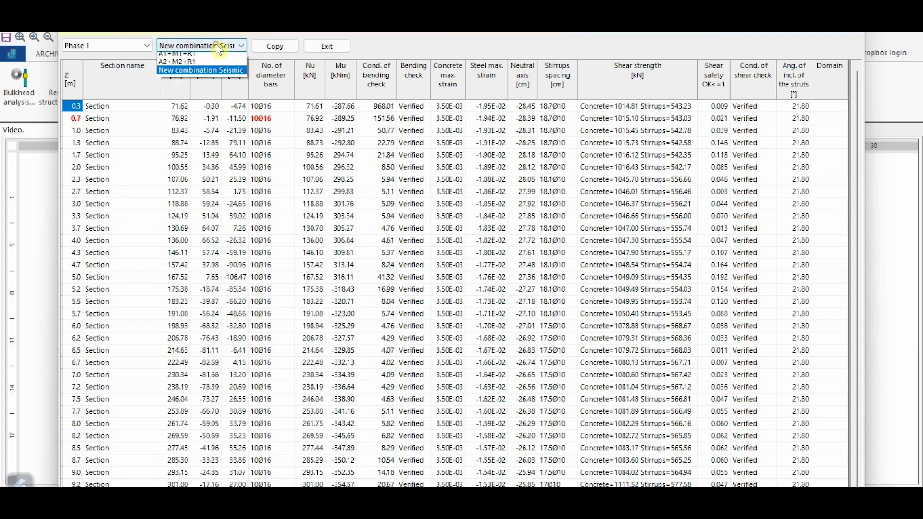
click(213, 57)
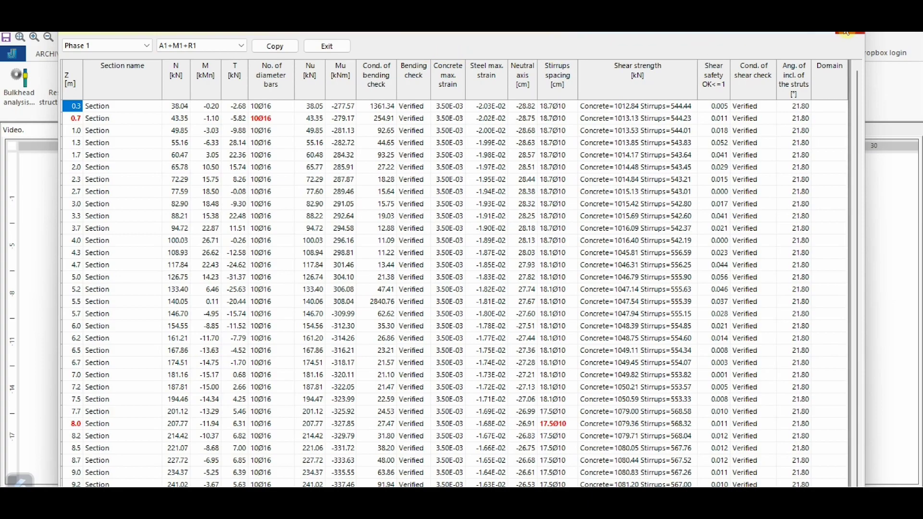
click(847, 32)
- Show and hide the earth pressures diagram on the wall, and do the same for the pressures of strip loads
click(293, 102)
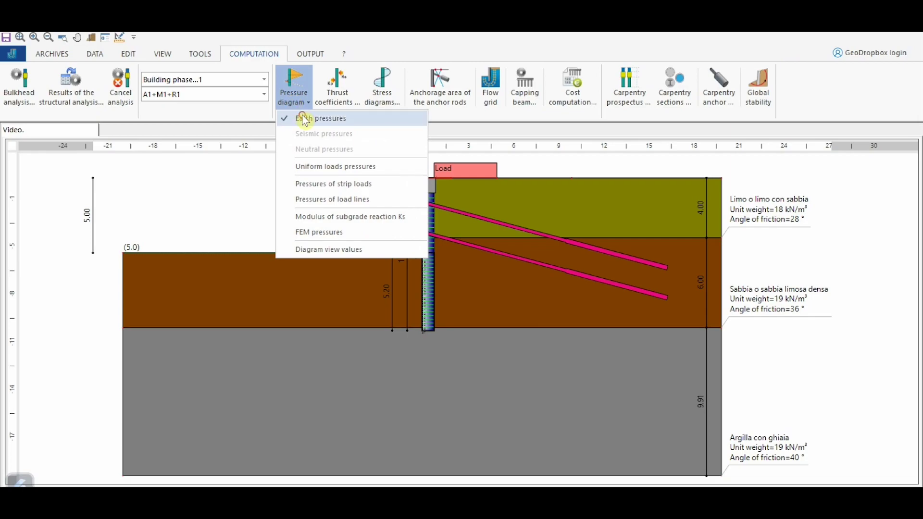
click(304, 120)
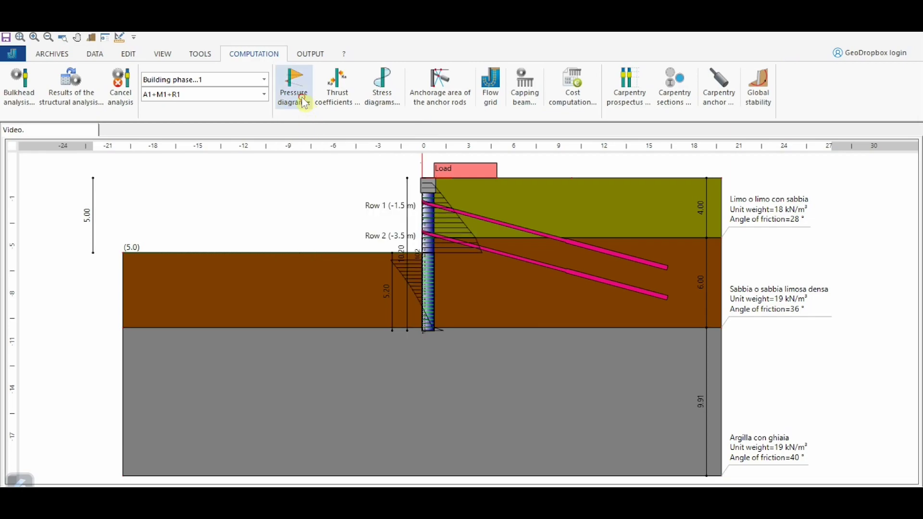
click(305, 103)
click(305, 118)
click(305, 102)
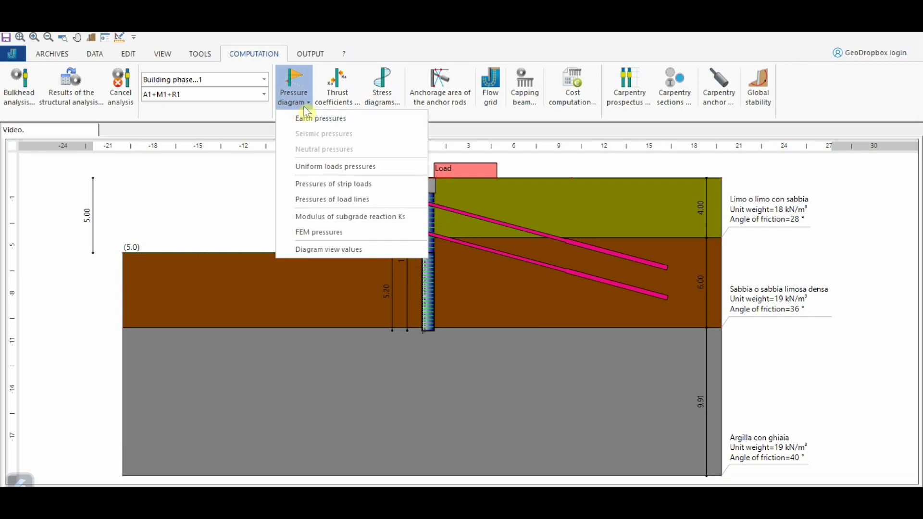
click(325, 184)
click(305, 101)
click(320, 182)
- Show and hide the modulus of subgrade reaction Ks diagram, and check the thrust coefficients of the soil layers
click(298, 100)
click(315, 216)
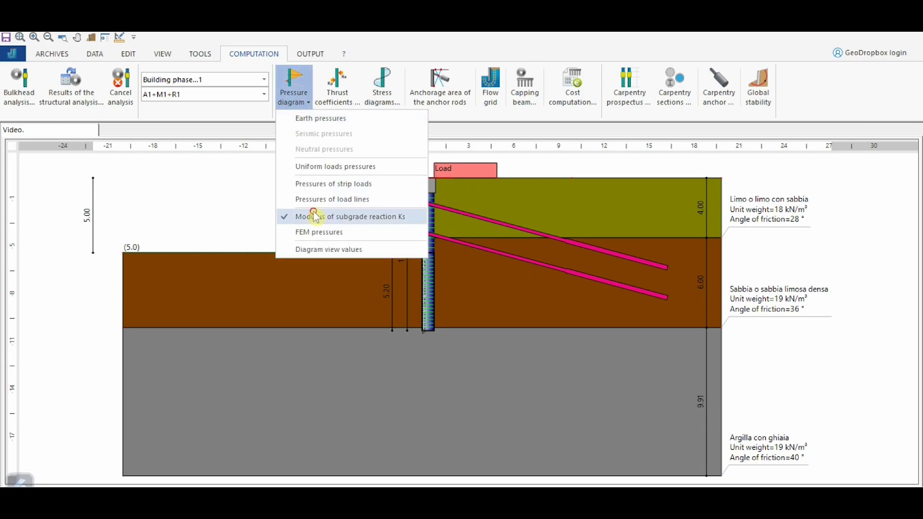
click(304, 102)
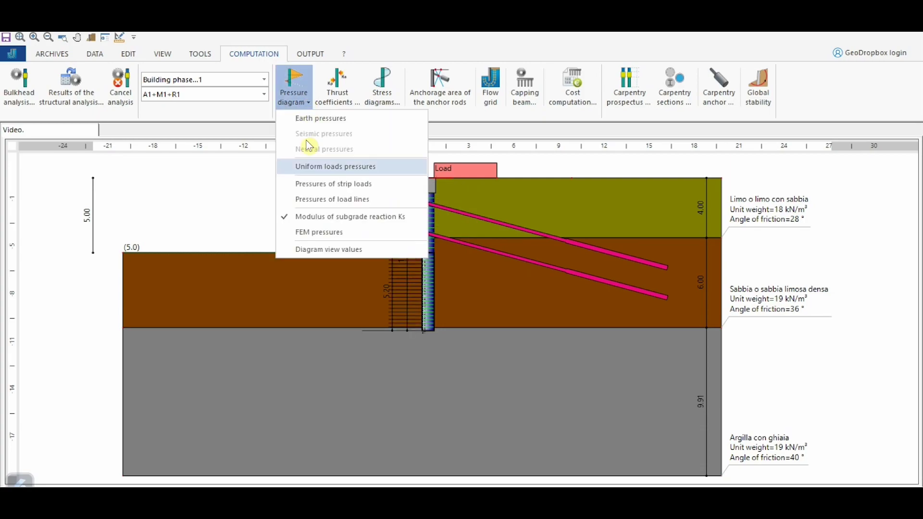
click(315, 219)
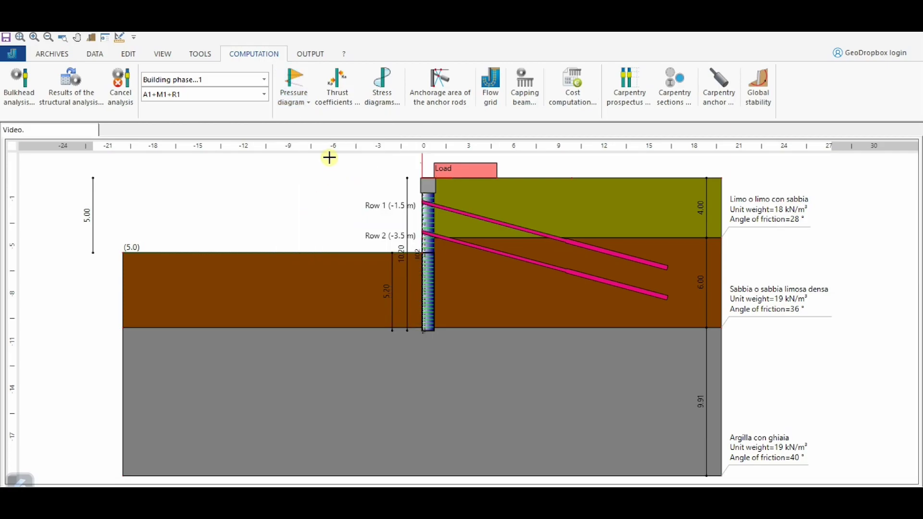
click(334, 97)
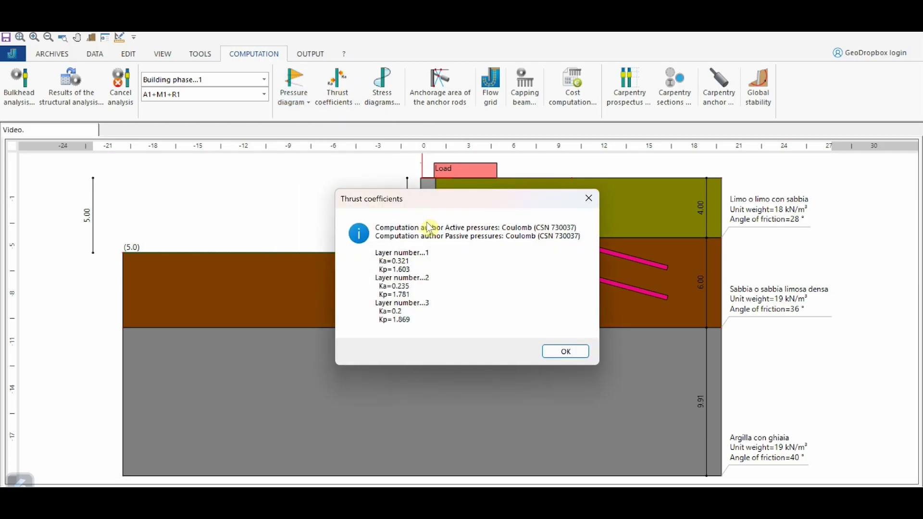
click(560, 355)
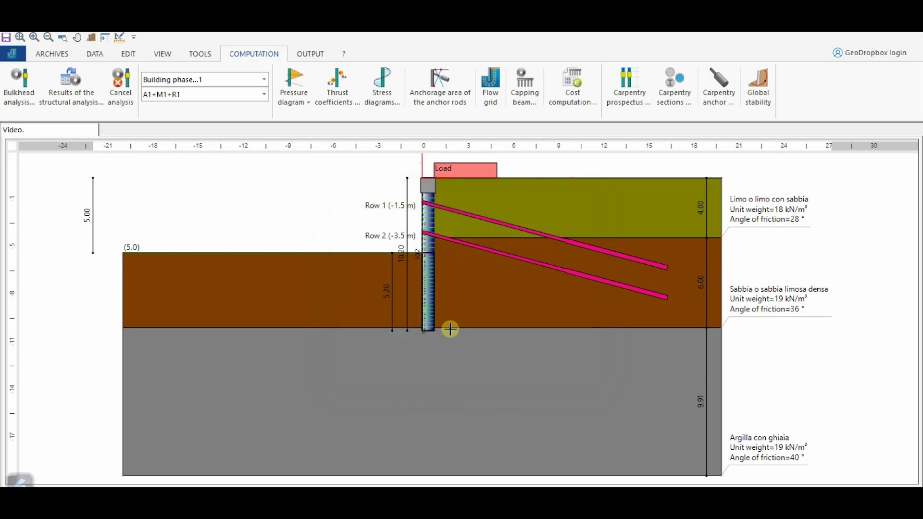
- Open the stress diagrams, compare pressure, moment, shear and displacement across the three combinations, and close the view
click(376, 99)
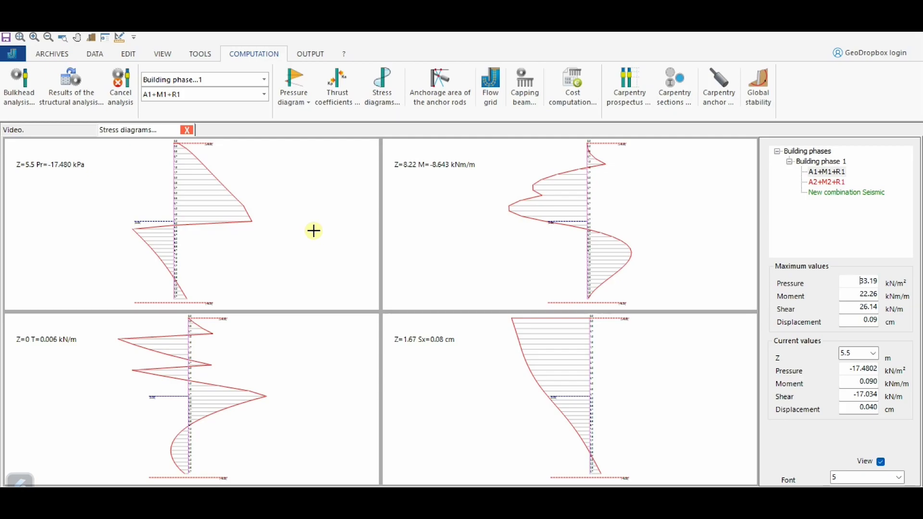
click(826, 183)
click(825, 193)
click(825, 183)
click(824, 173)
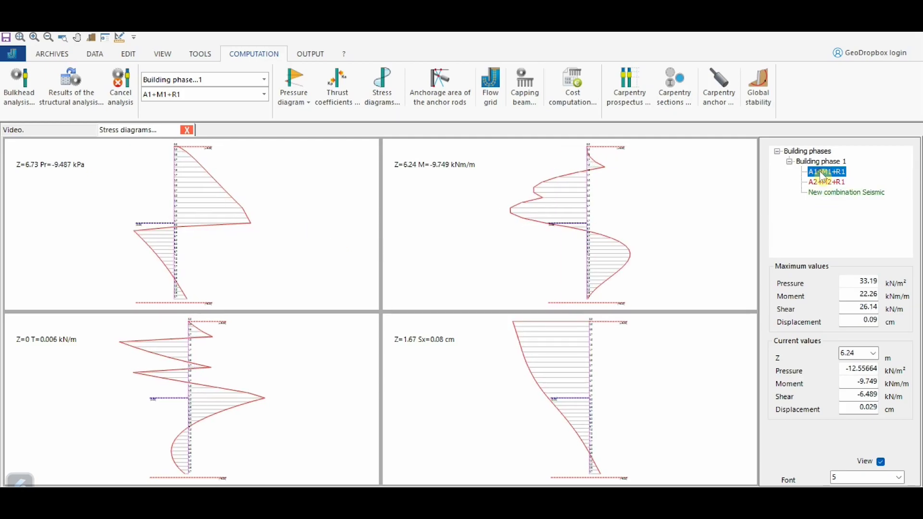
click(187, 131)
- Examine the capping beam's continuous beam calculation, generate its report, read through to the reinforcement section and close it
click(524, 91)
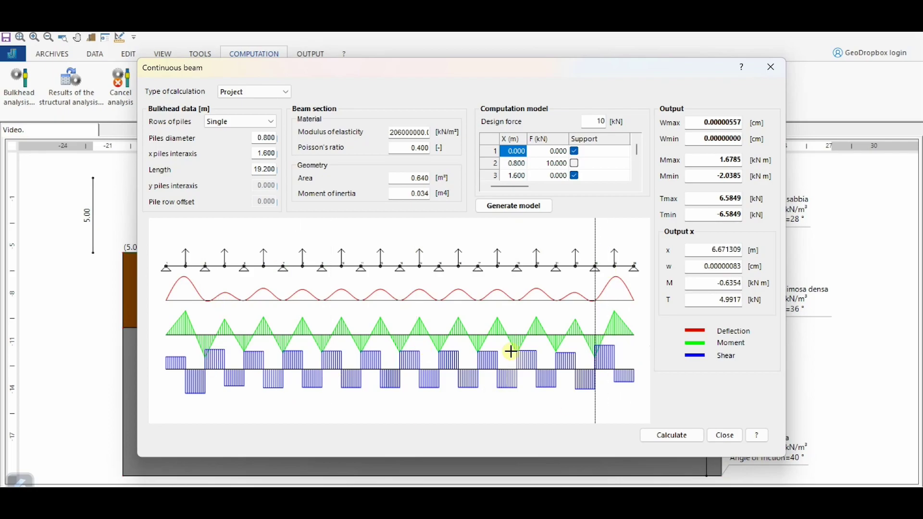
click(727, 436)
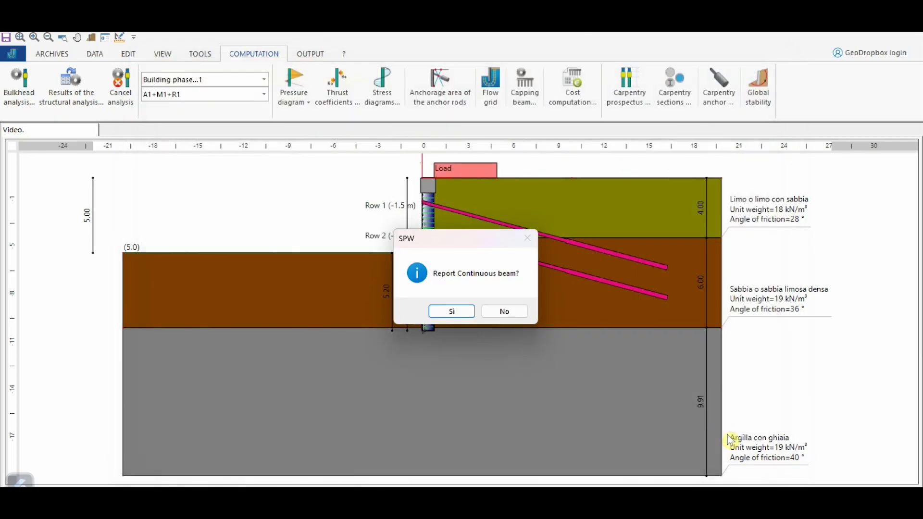
click(452, 313)
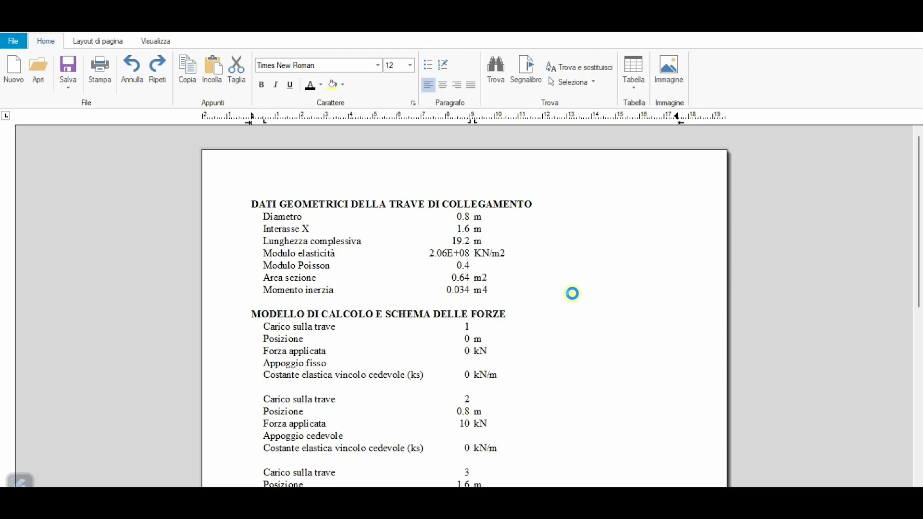
scroll(576, 269, down, 12)
scroll(553, 234, down, 5)
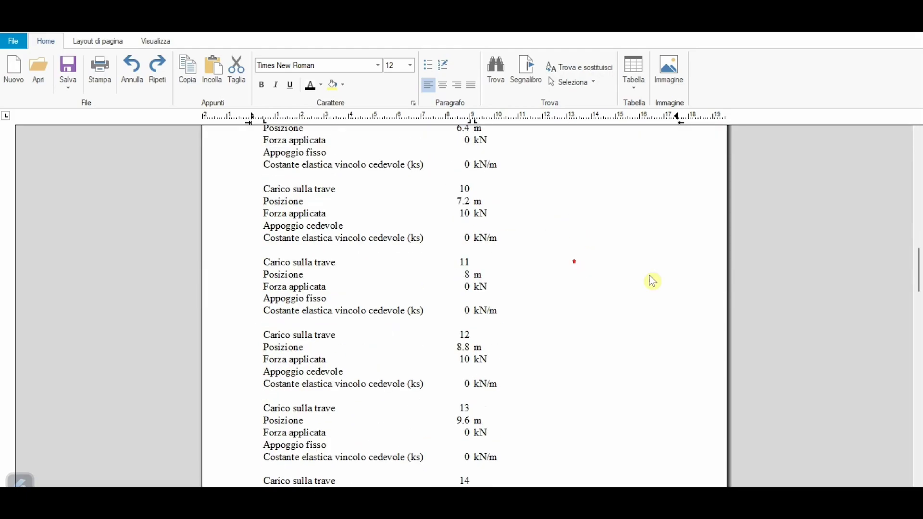
scroll(919, 279, down, 6)
drag(918, 290, 918, 440)
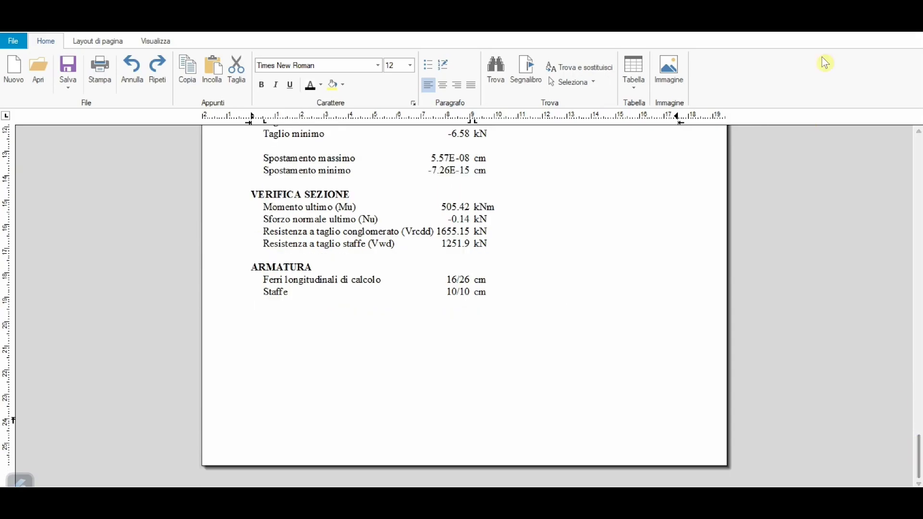
click(877, 35)
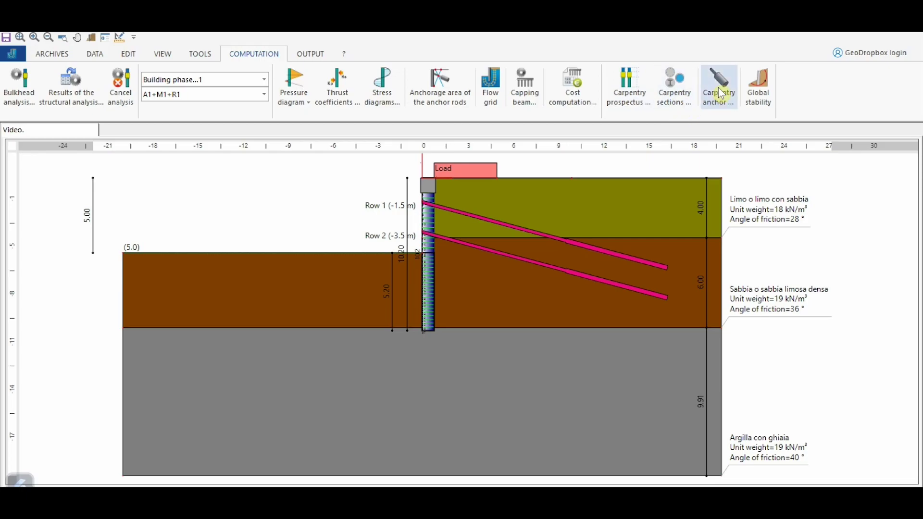
- Examine the wall's carpentry prospectus and the carpentry sections drawing with the pile and capping beam reinforcement, closing each drawing
click(630, 110)
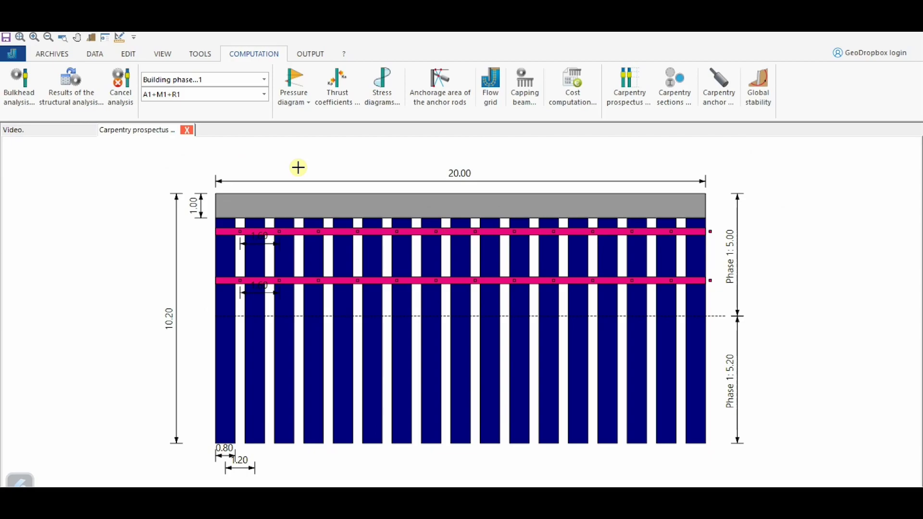
click(187, 130)
click(678, 93)
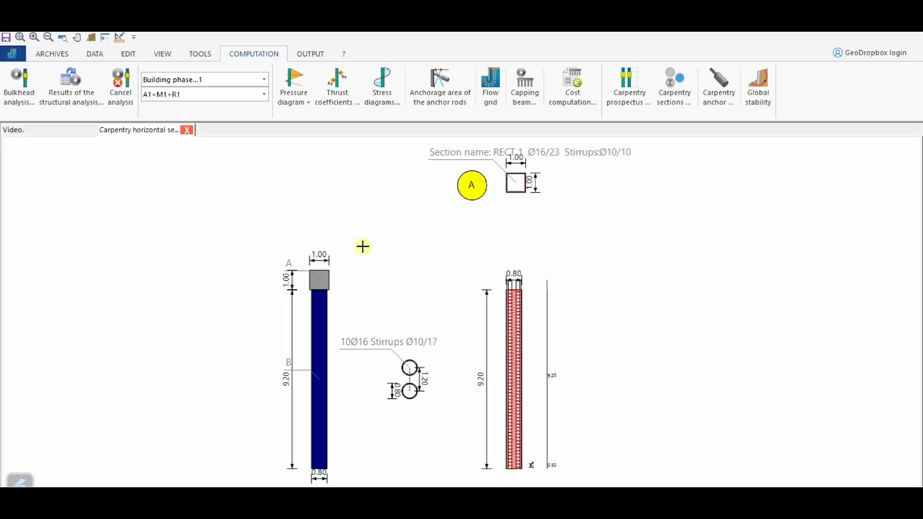
scroll(412, 356, up, 5)
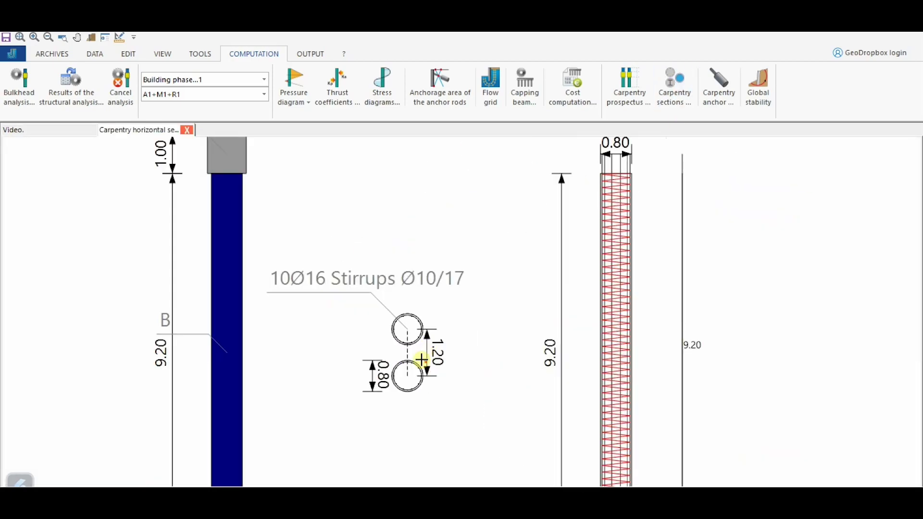
scroll(412, 356, down, 8)
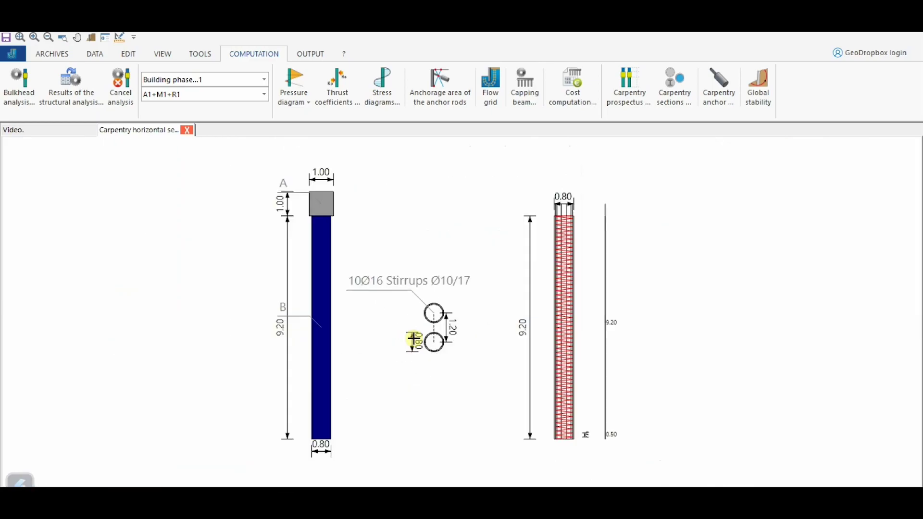
scroll(544, 161, up, 5)
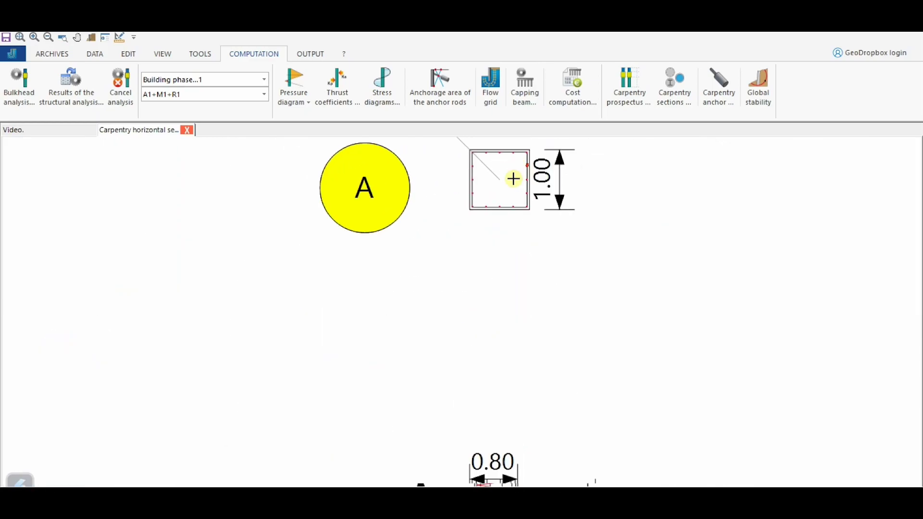
scroll(509, 177, down, 8)
scroll(470, 387, up, 2)
scroll(471, 388, up, 1)
click(186, 130)
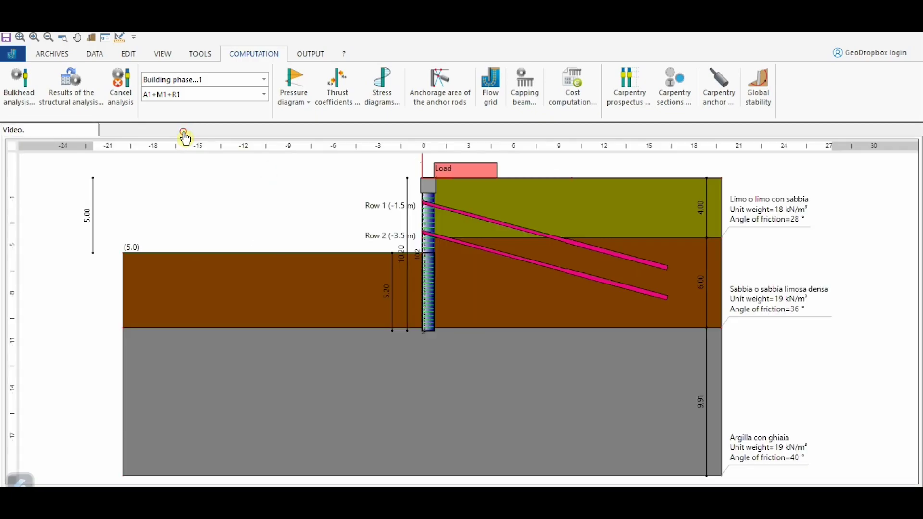
- Examine the carpentry drawing of the anchor and close it
click(719, 87)
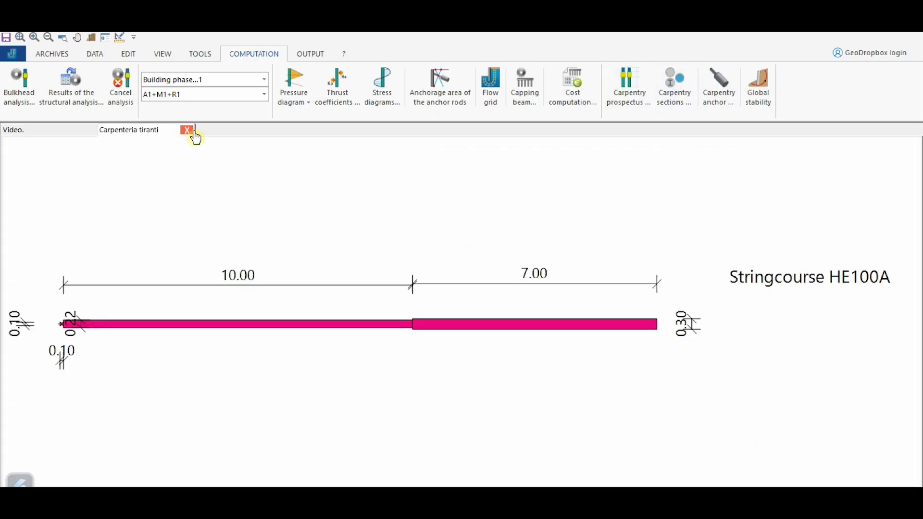
click(188, 129)
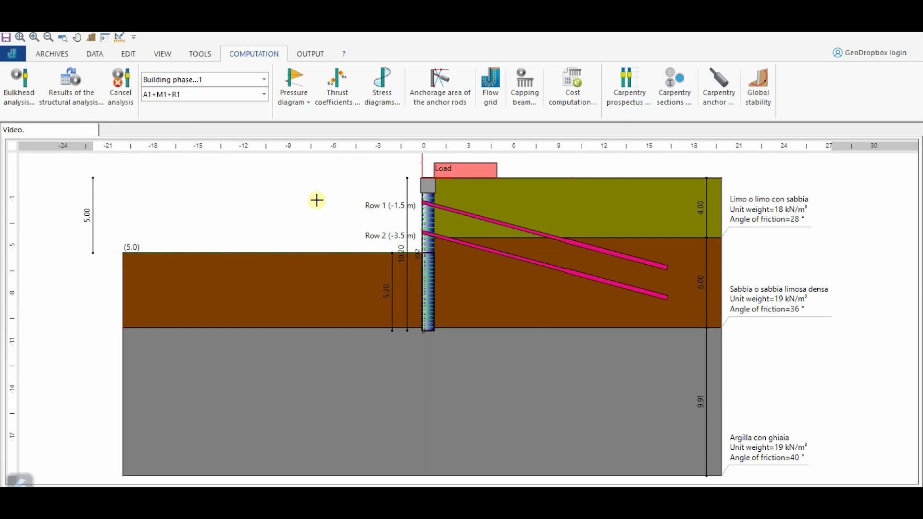
- Launch the global stability check for building phase 1 with combination A2+M2+R1 and Bishop as computation author
click(761, 94)
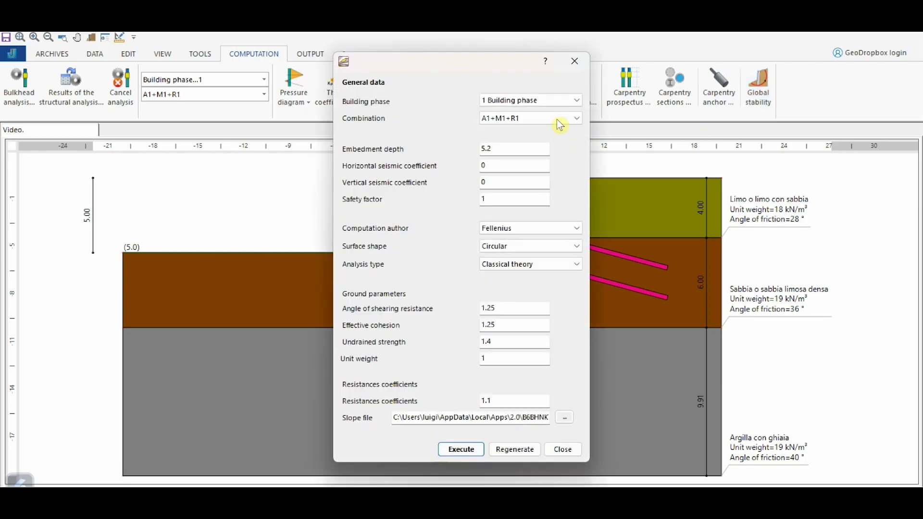
click(559, 120)
click(538, 139)
click(529, 229)
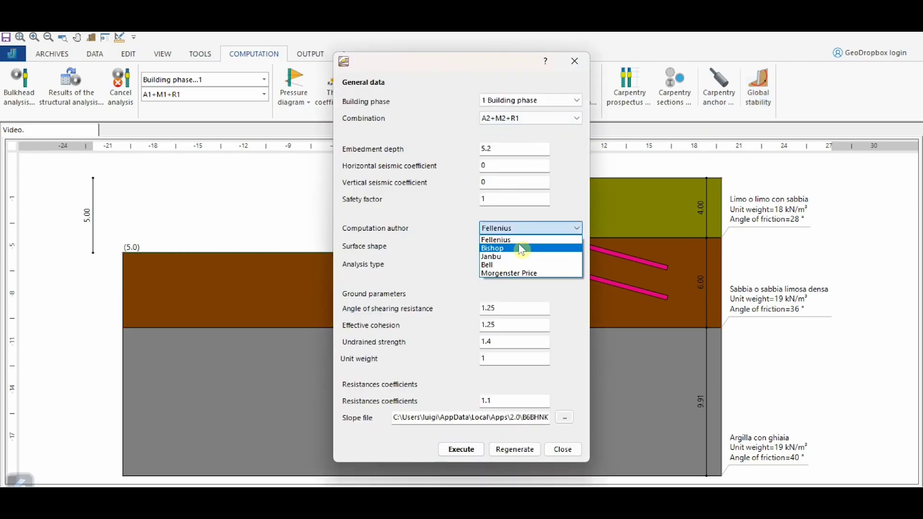
click(520, 249)
click(472, 449)
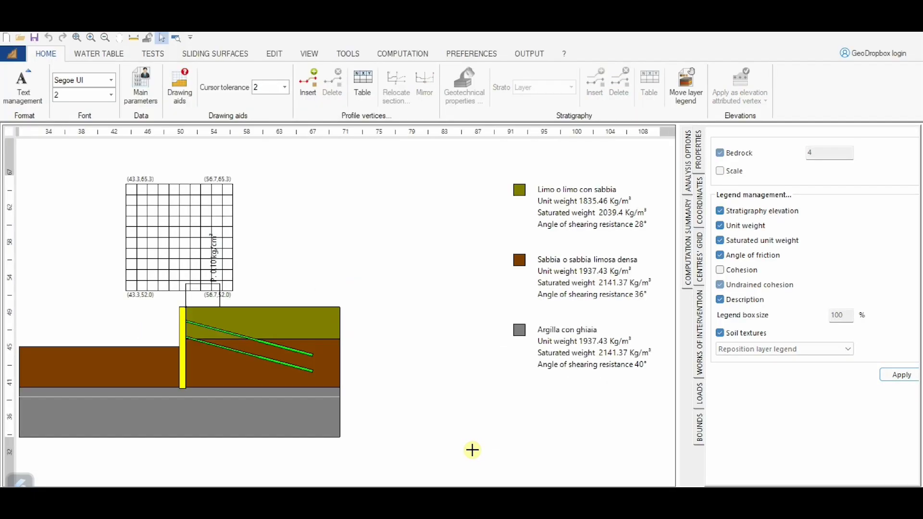
- Look through the computation methods for the exported slope model and perform the slope stability analysis
click(519, 54)
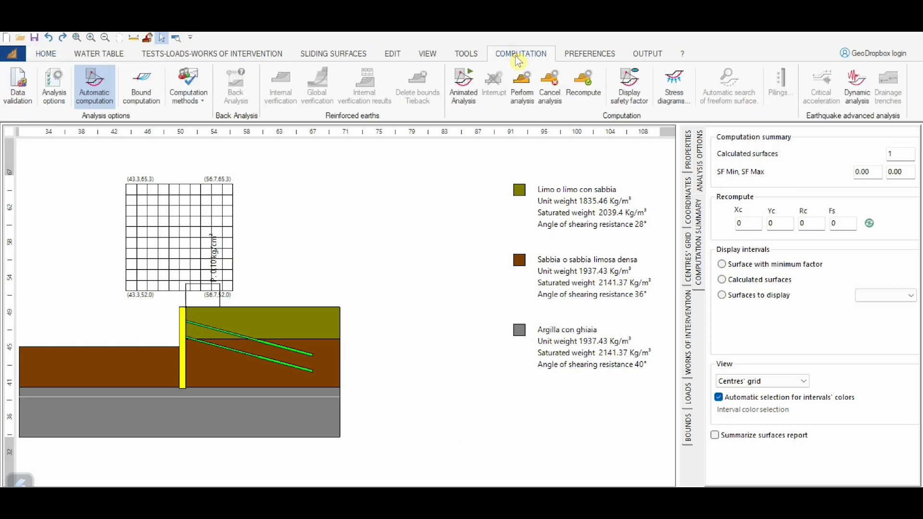
click(190, 103)
click(191, 106)
click(528, 88)
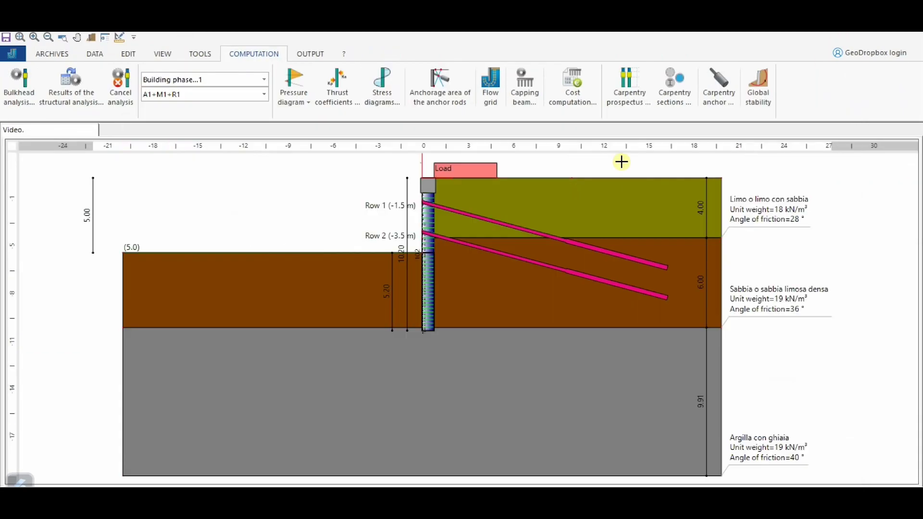
- Run the materials cost computation for a wall length of 20 m and close the resulting table
click(570, 88)
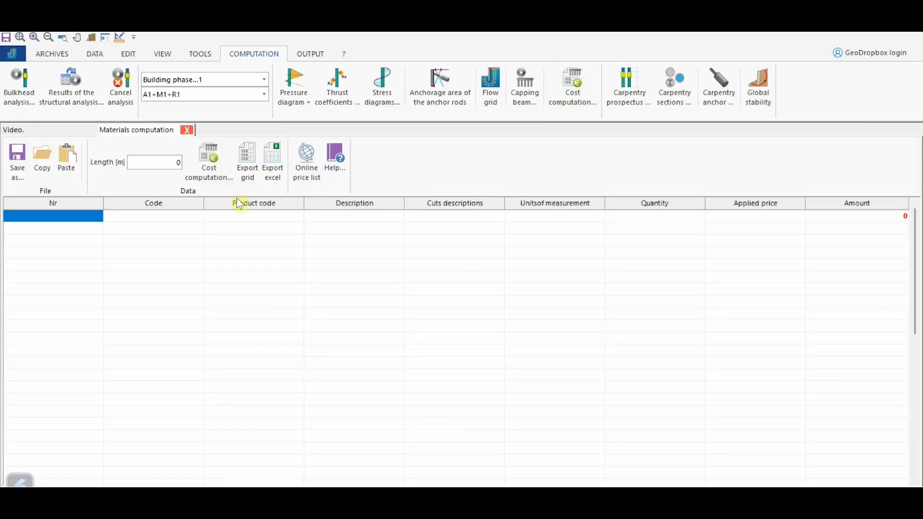
text(2)
click(210, 163)
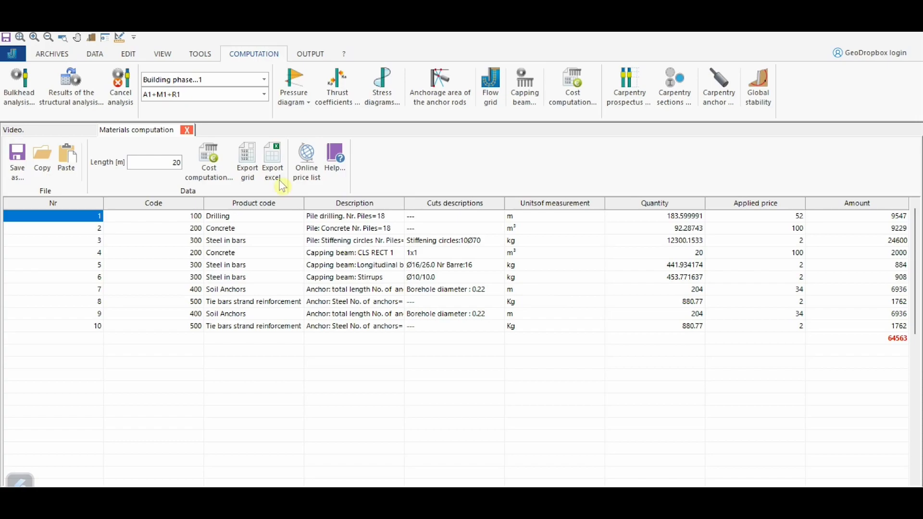
click(186, 130)
- Create the computation report with theoretical notes for all three combinations, scroll through it and close it
click(309, 54)
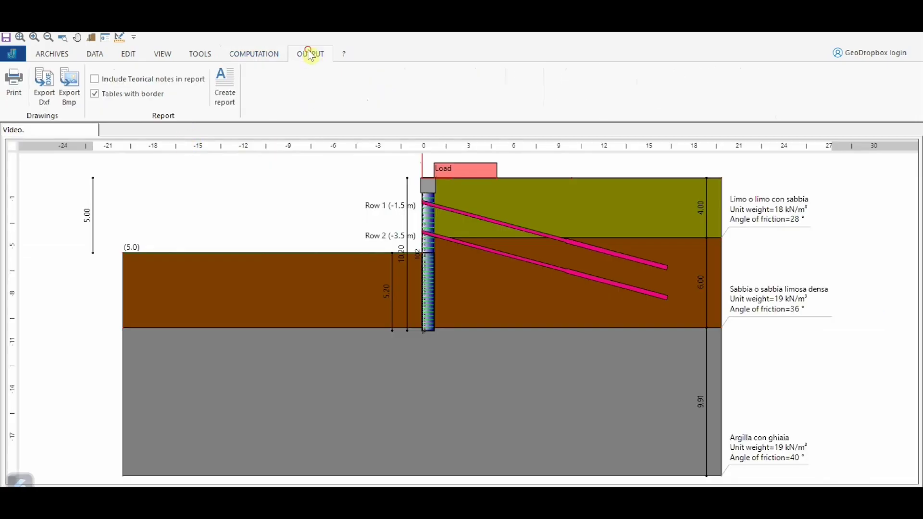
click(229, 88)
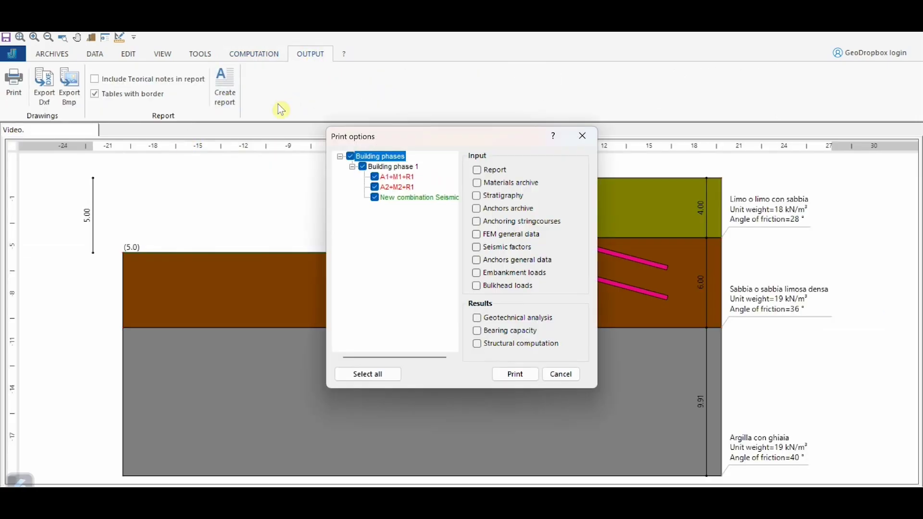
click(479, 171)
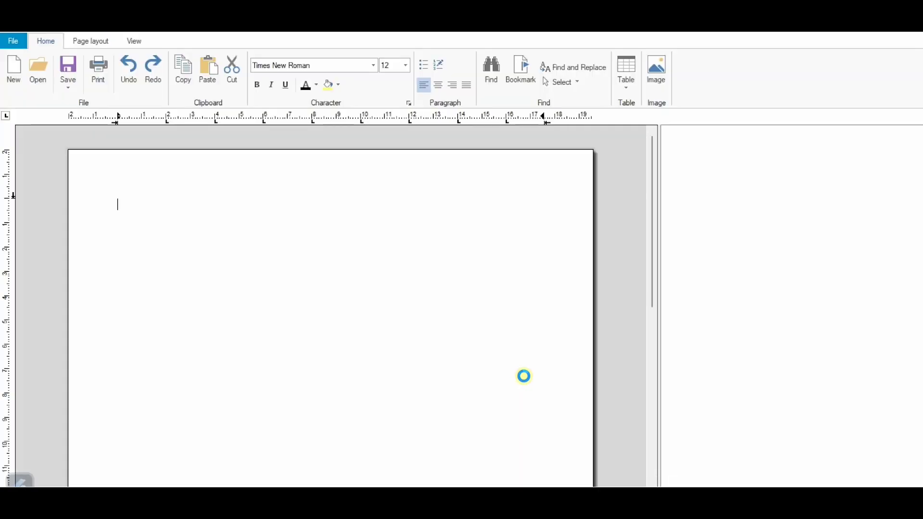
drag(652, 465, 652, 141)
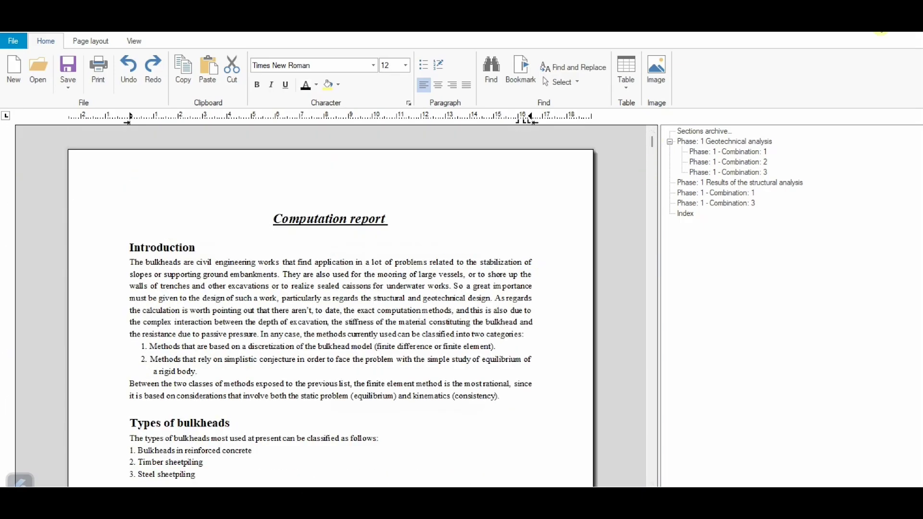
click(881, 30)
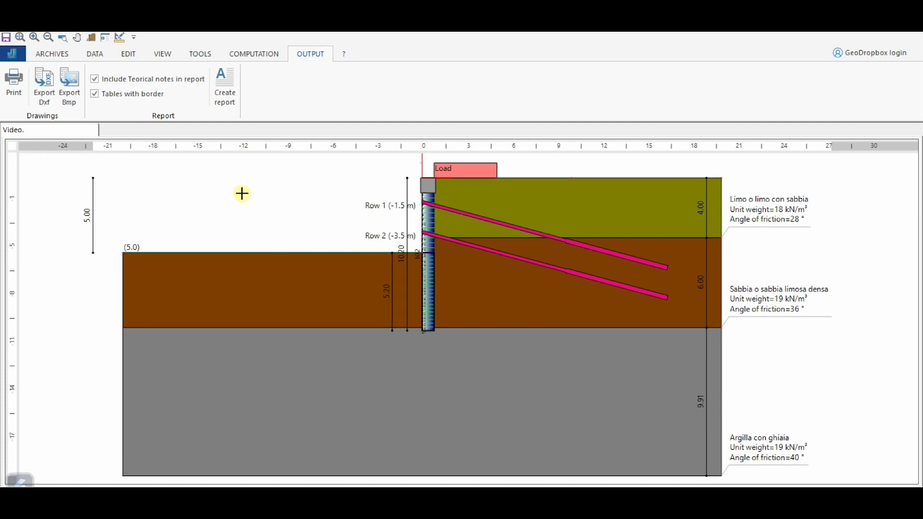